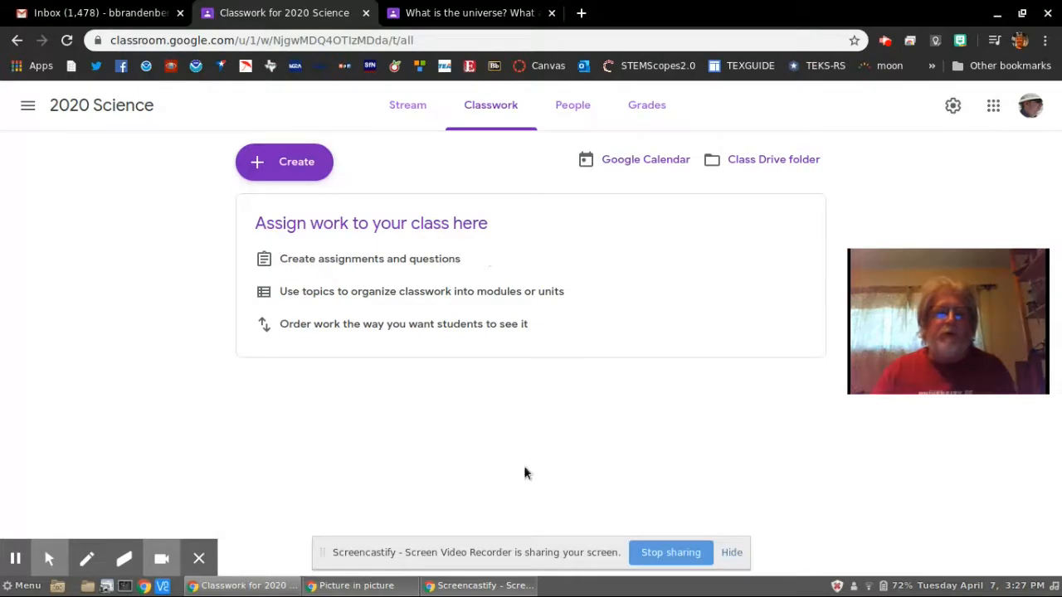
# Start a new question in the classwork of the 2020 Science class.
pyautogui.click(429, 106)
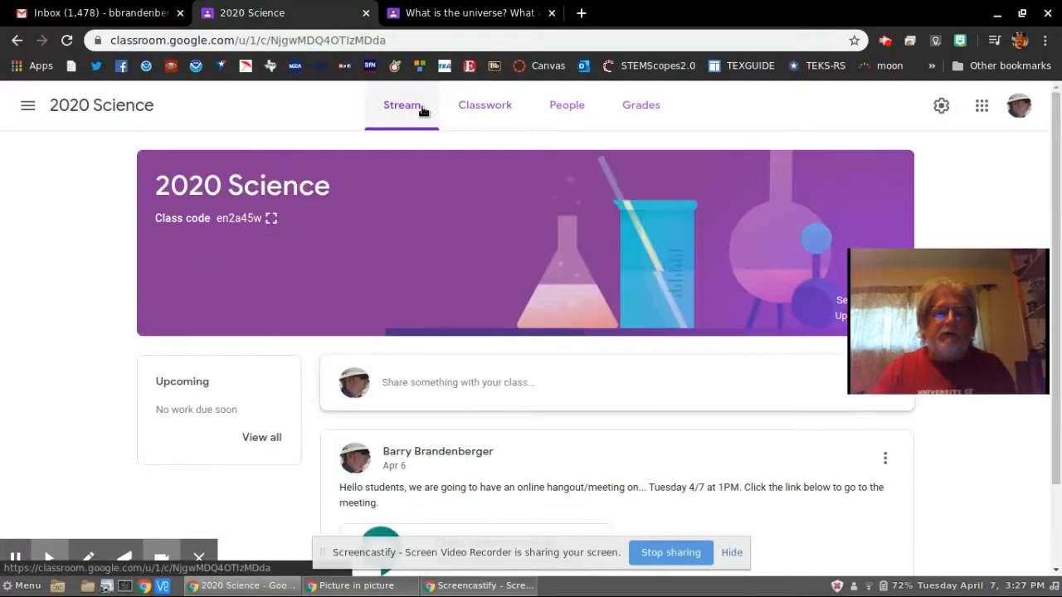
pyautogui.click(476, 108)
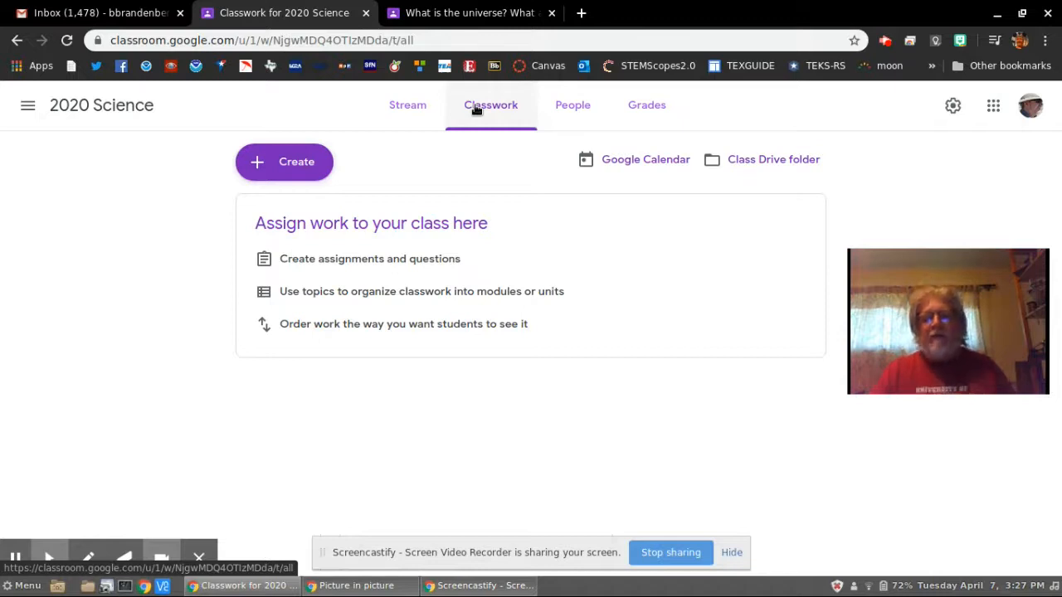
pyautogui.click(297, 166)
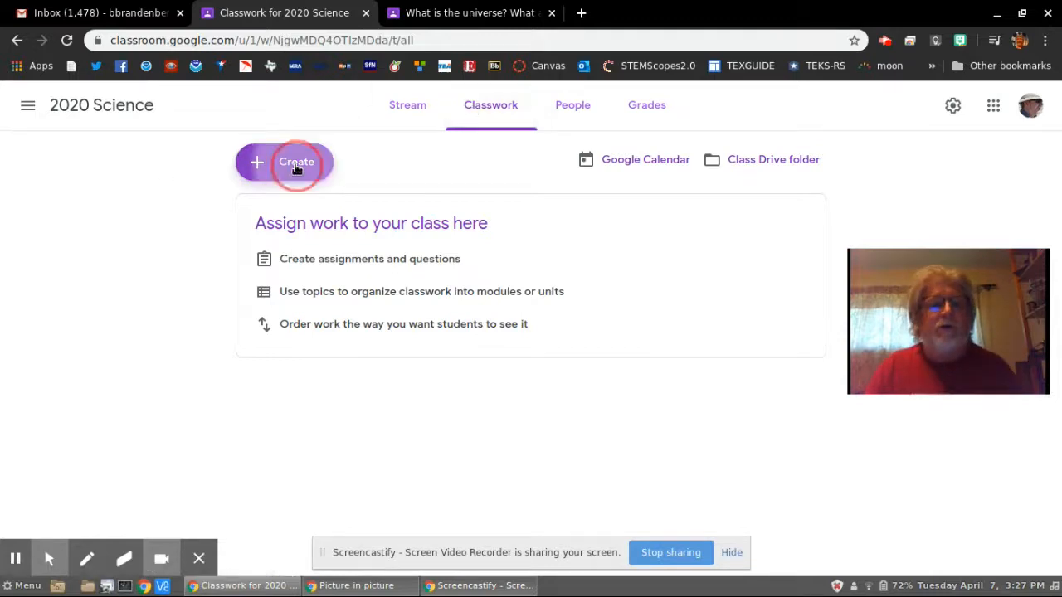
pyautogui.click(314, 259)
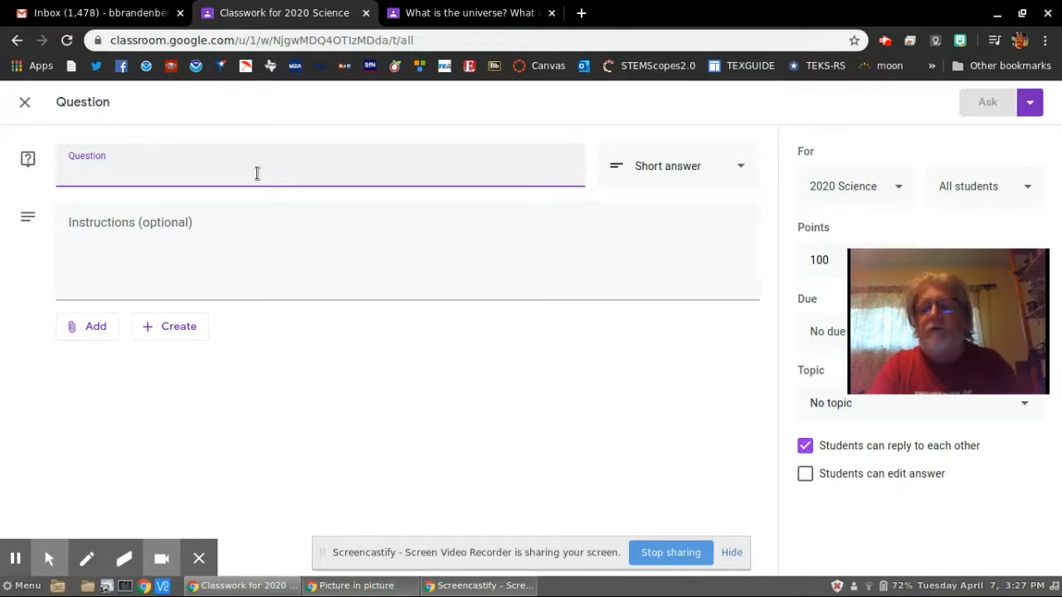
# Enter "What was the cause of the American Civil War?" as the question text.
pyautogui.write('What is the')
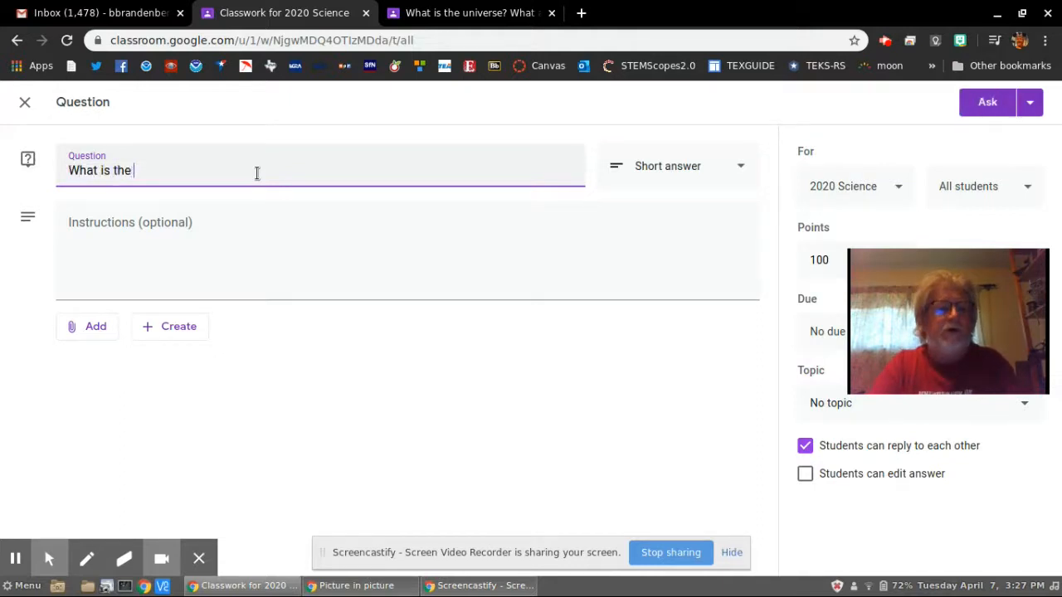
pyautogui.press('BackSpace')
pyautogui.press('BackSpace')
pyautogui.press('BackSpace')
pyautogui.press('BackSpace')
pyautogui.press('BackSpace')
pyautogui.press('BackSpace')
pyautogui.write('was te')
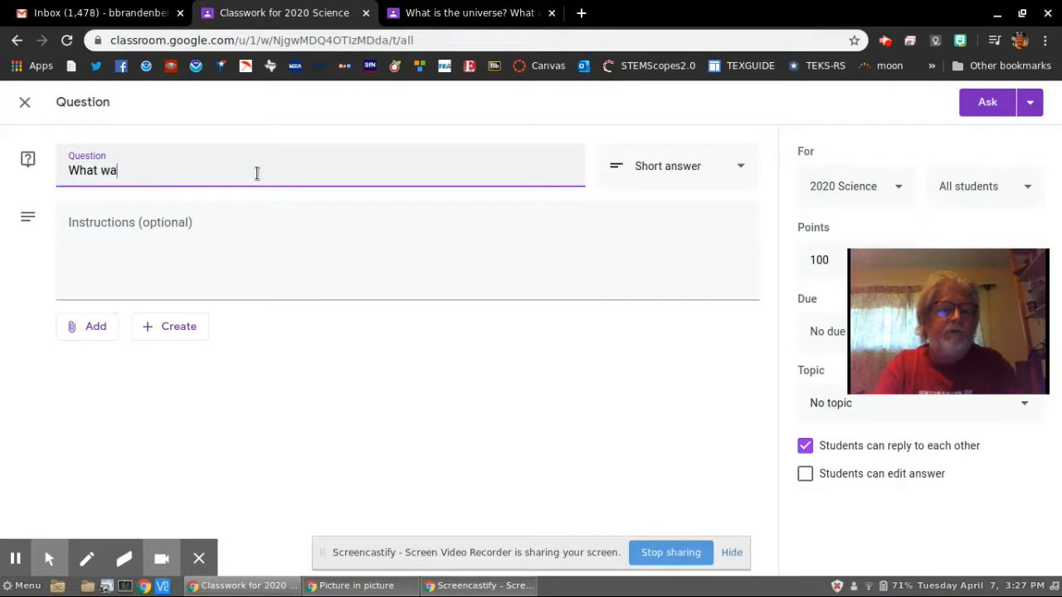
pyautogui.press('BackSpace')
pyautogui.press('BackSpace')
pyautogui.write('h')
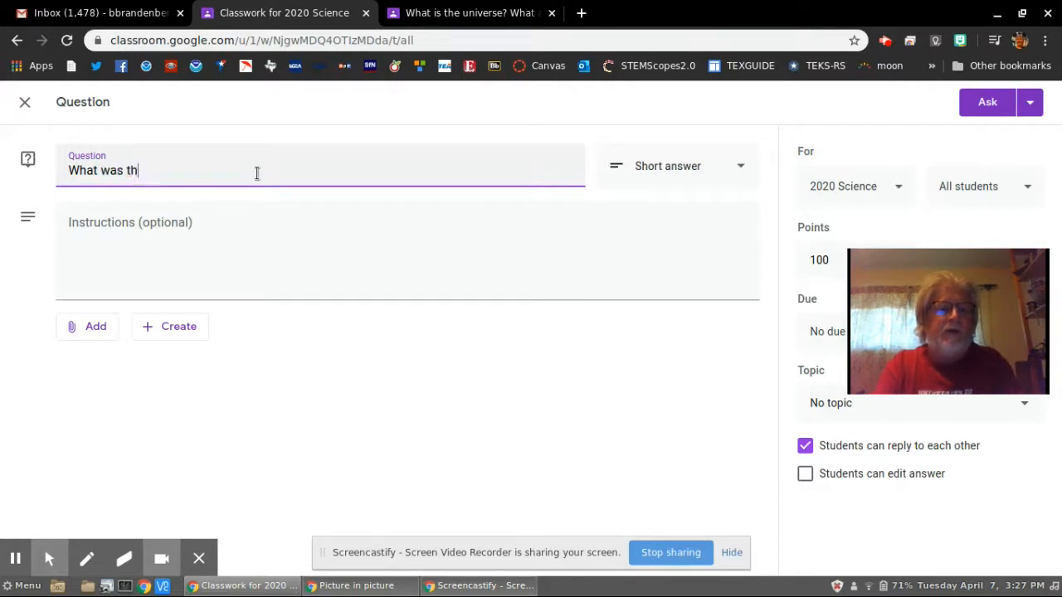
pyautogui.write('e cause of the Ci')
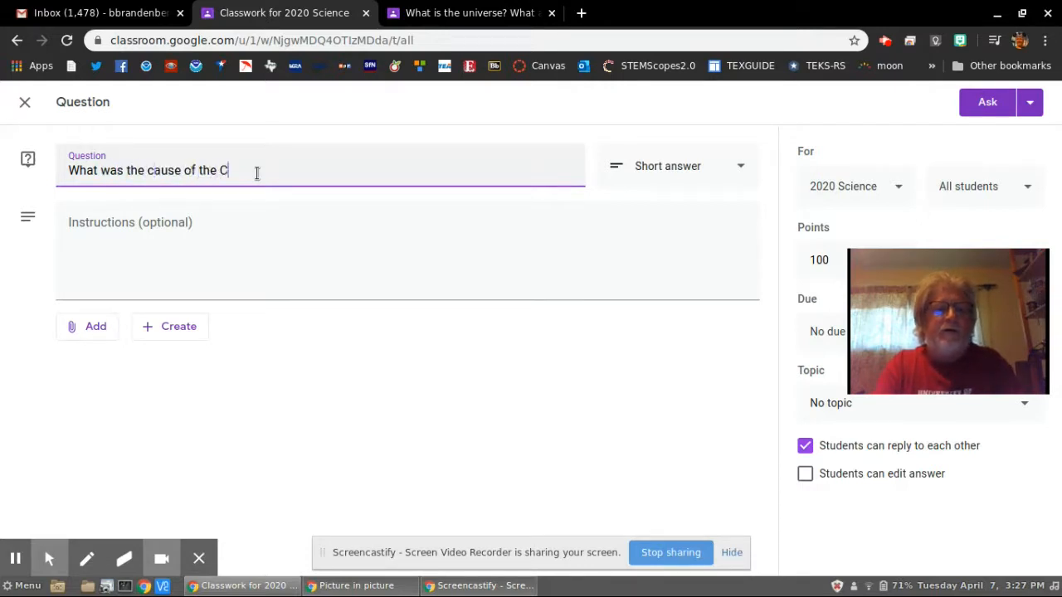
pyautogui.press('BackSpace')
pyautogui.press('BackSpace')
pyautogui.write('Amer')
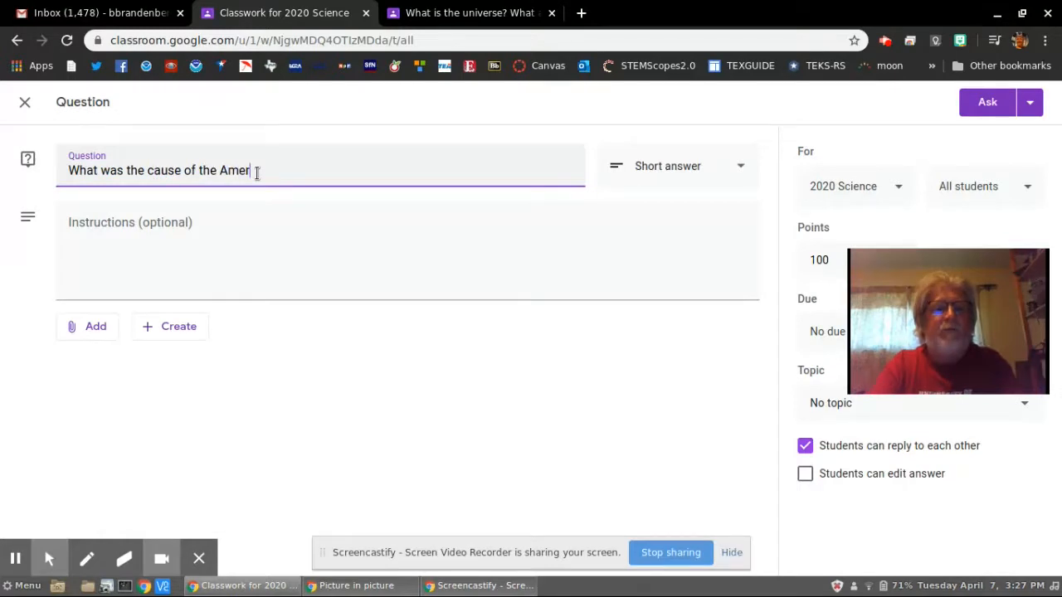
pyautogui.write('ican Civi')
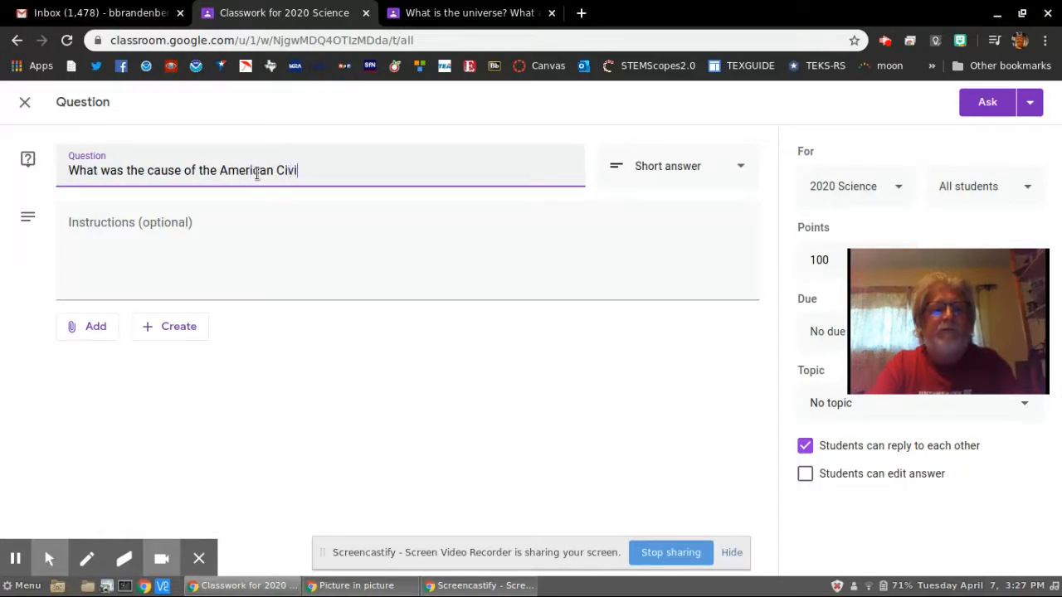
pyautogui.write('l War?')
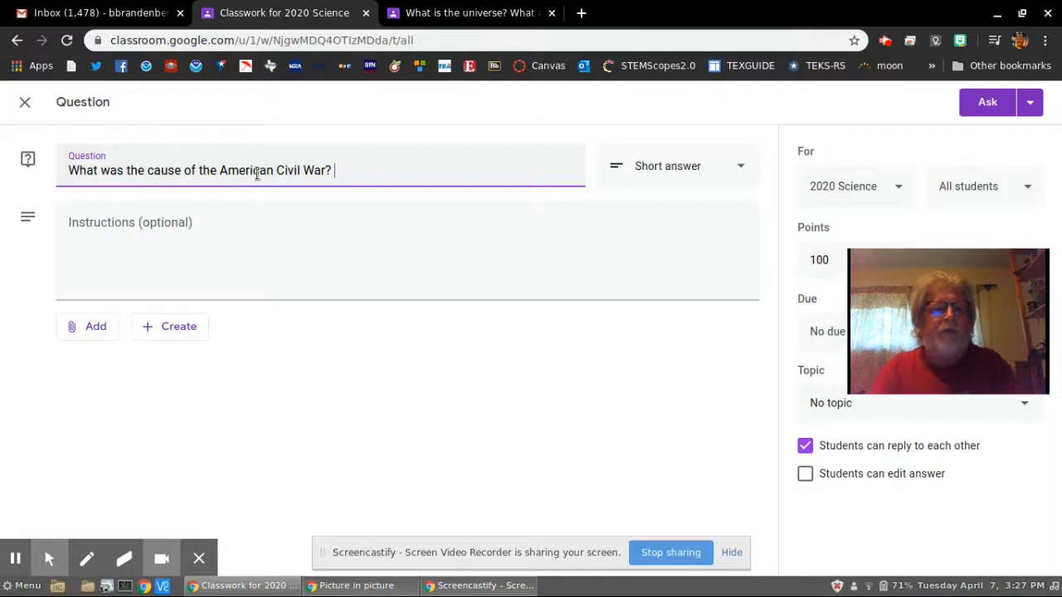
# Add the instructions "1. Answer the question." and "2. You must reply to at least 3 other students' answers in order to get credit.".
pyautogui.click(238, 220)
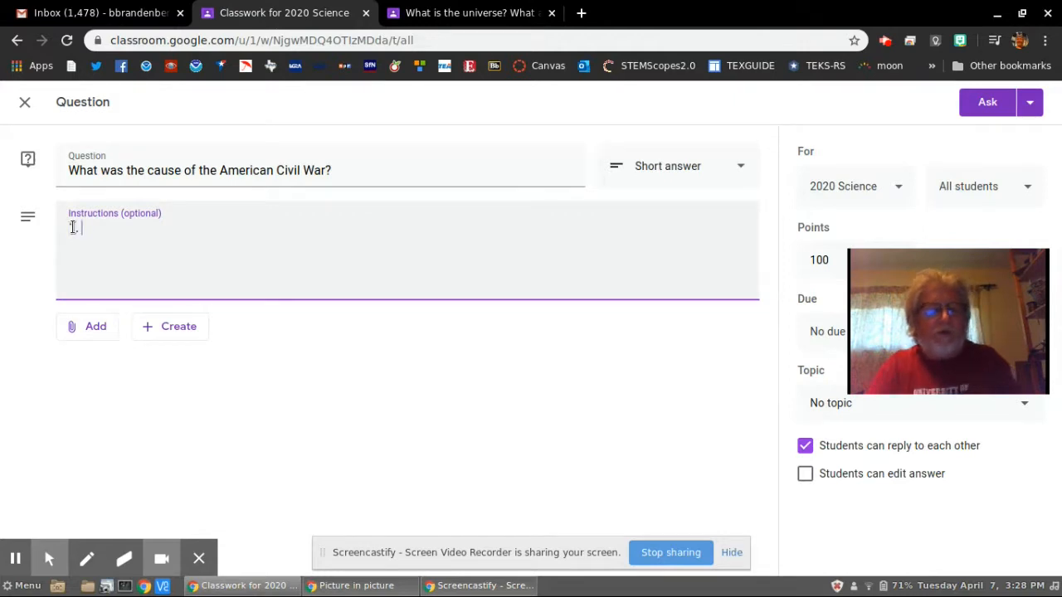
pyautogui.write('Ans')
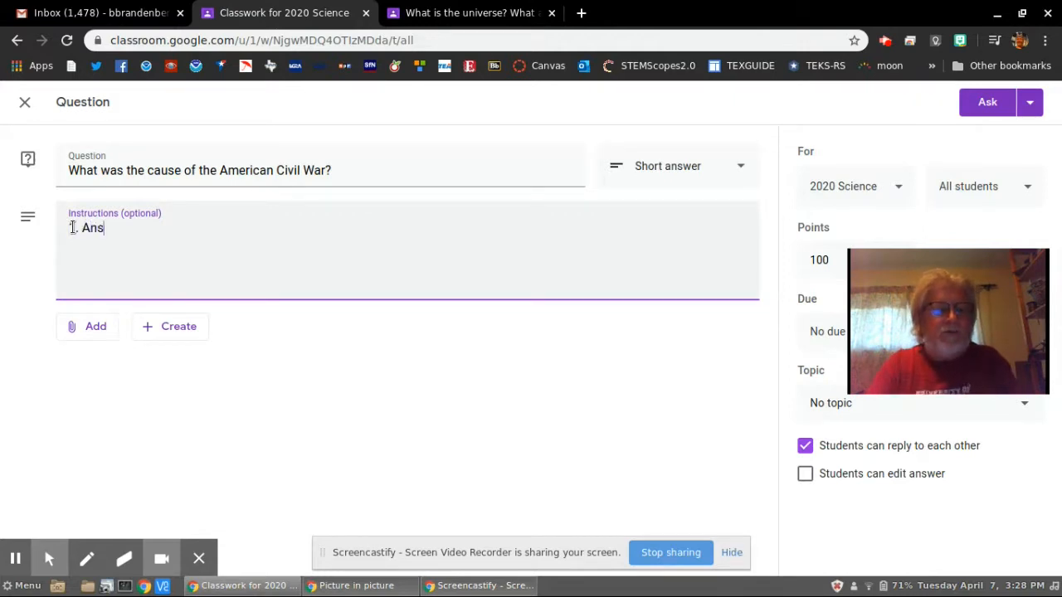
pyautogui.write('wer the question. ')
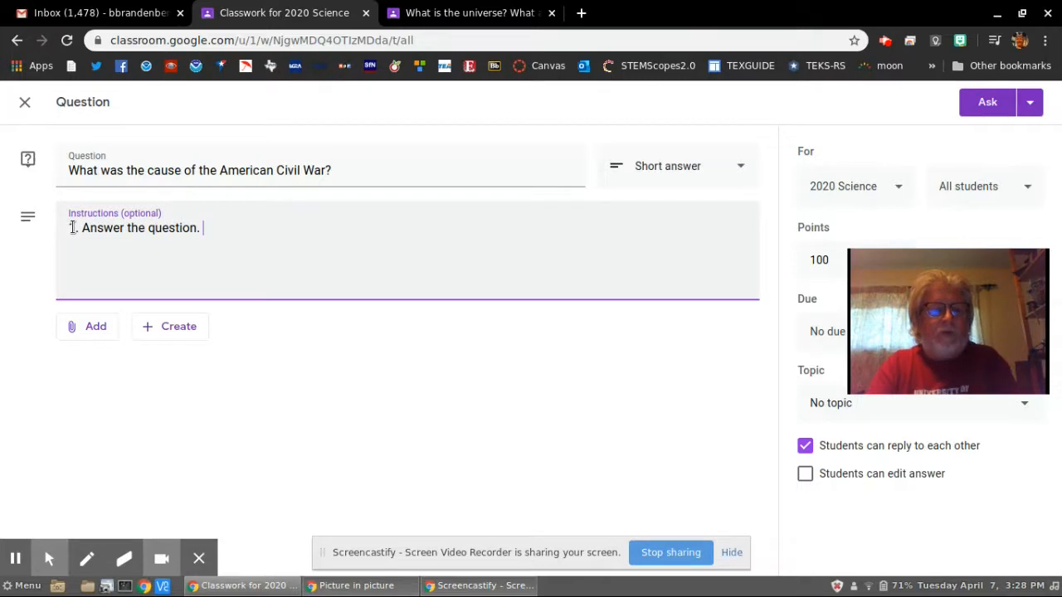
pyautogui.write('2.')
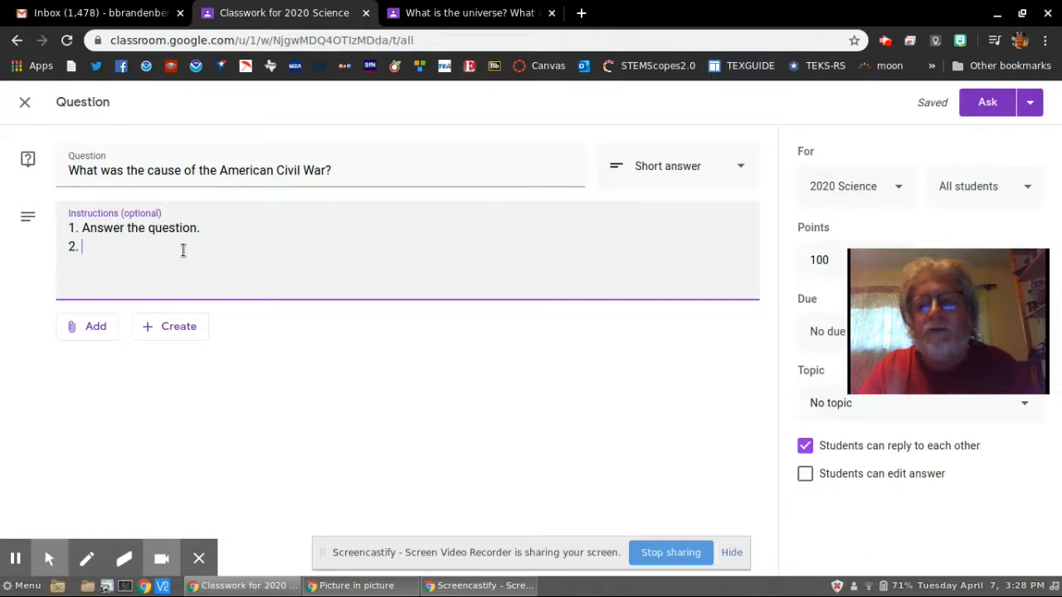
pyautogui.write("You must reply to at least 3 other students' answers in order to get cre")
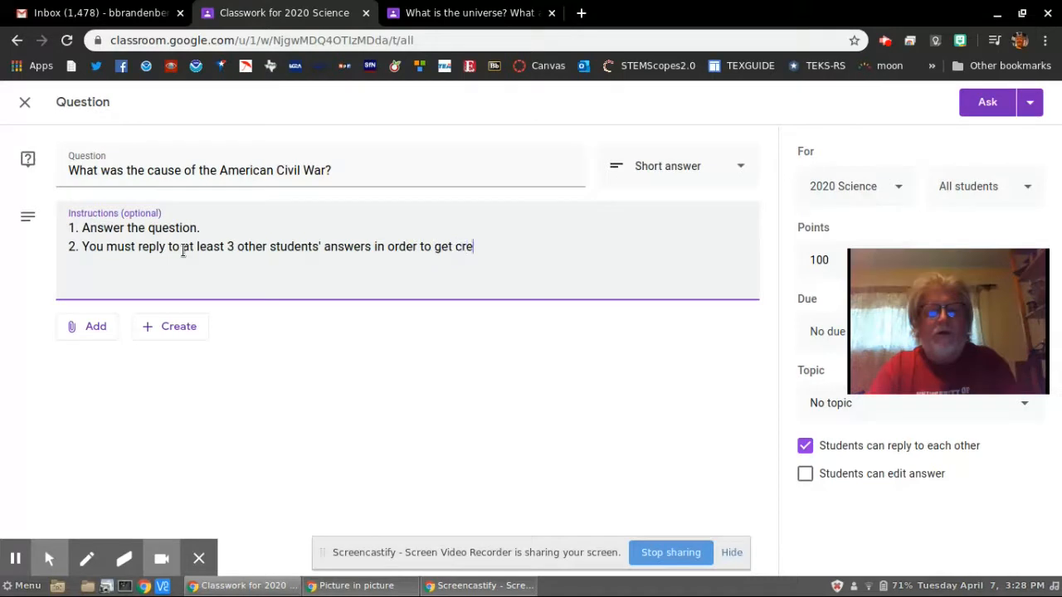
pyautogui.write('dit.')
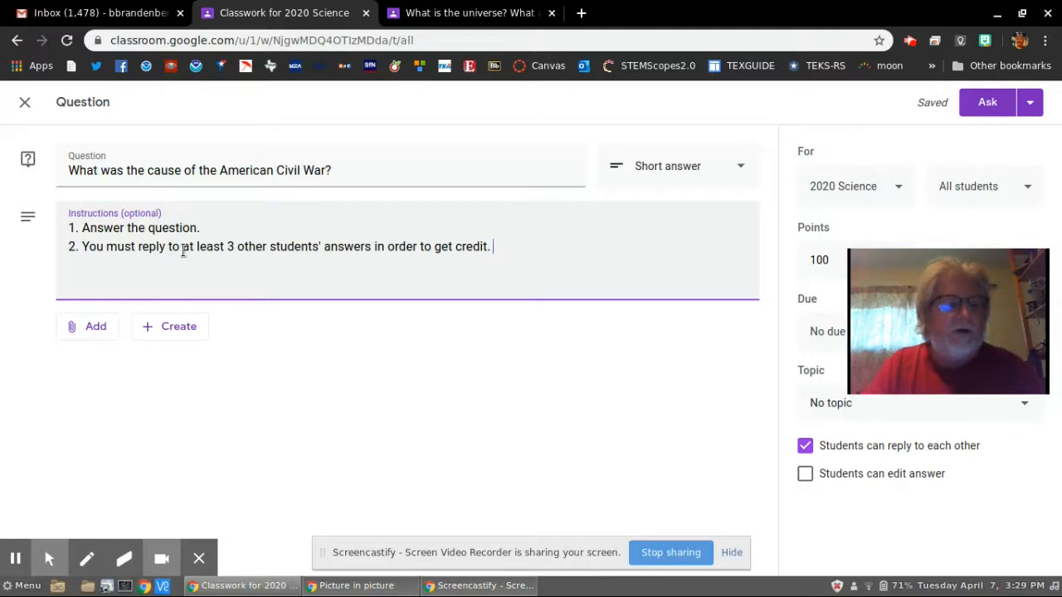
# Add a third instruction line reading "3. Your responses to other students must be positive and appropriate.".
pyautogui.press('Return')
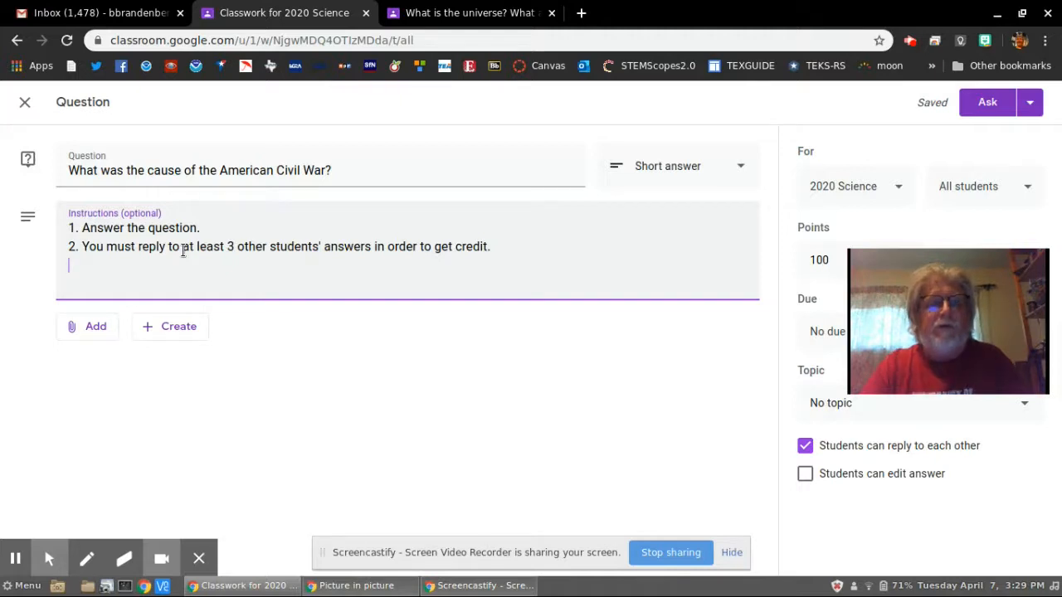
pyautogui.write('3. ')
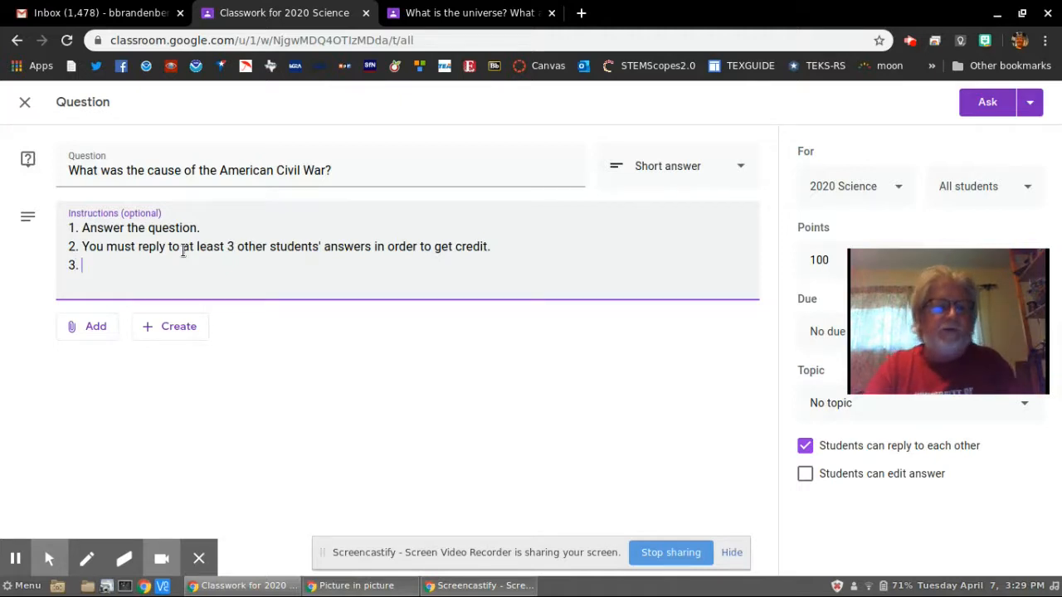
pyautogui.write('Your responses ')
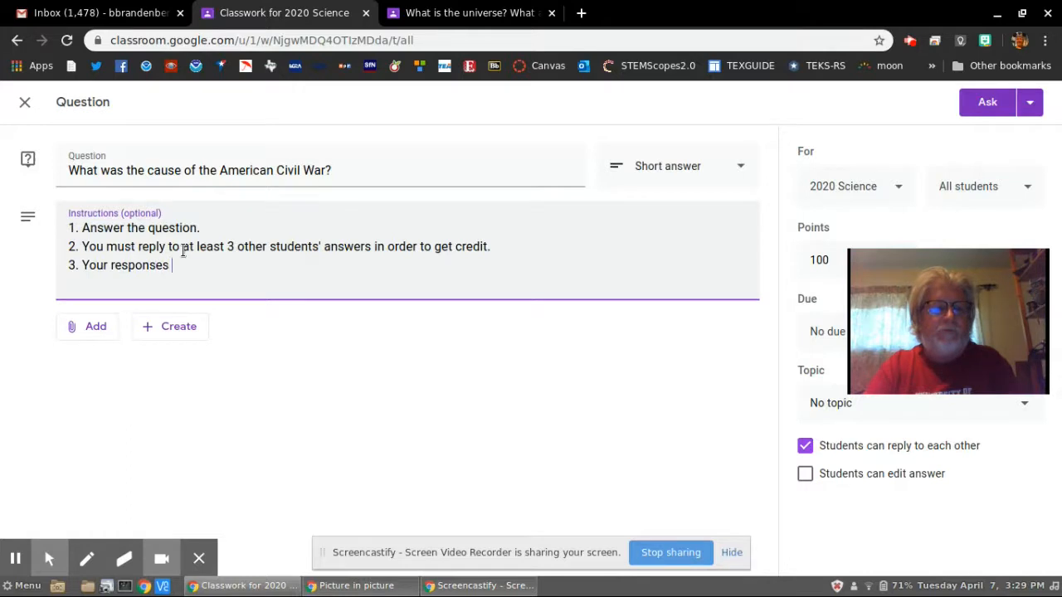
pyautogui.write('to oth')
pyautogui.press('BackSpace')
pyautogui.press('BackSpace')
pyautogui.write('other studetns m')
pyautogui.press('BackSpace')
pyautogui.press('BackSpace')
pyautogui.press('BackSpace')
pyautogui.press('BackSpace')
pyautogui.press('BackSpace')
pyautogui.press('BackSpace')
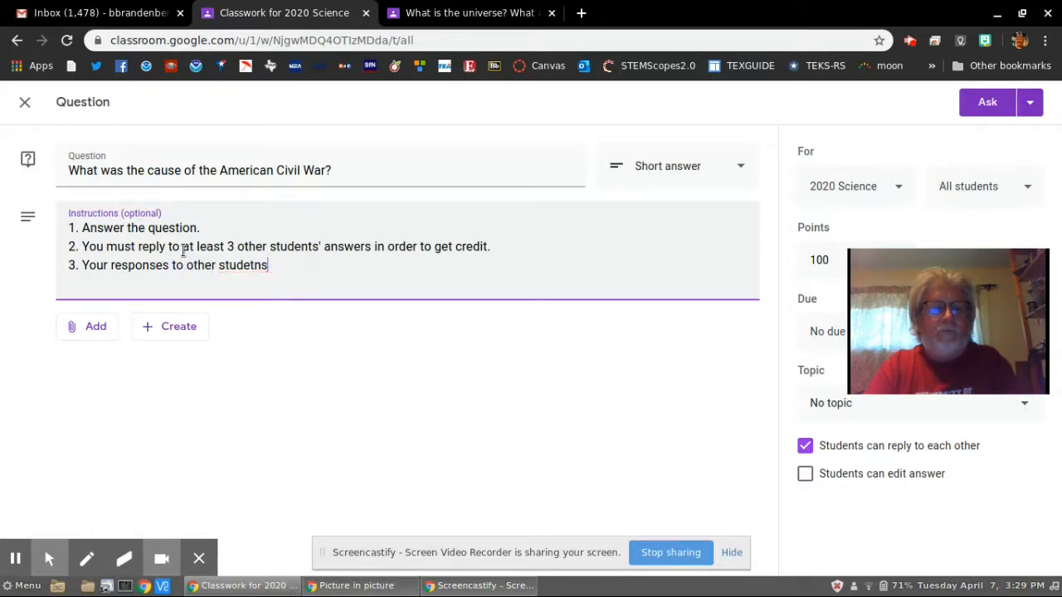
pyautogui.write('ents mu')
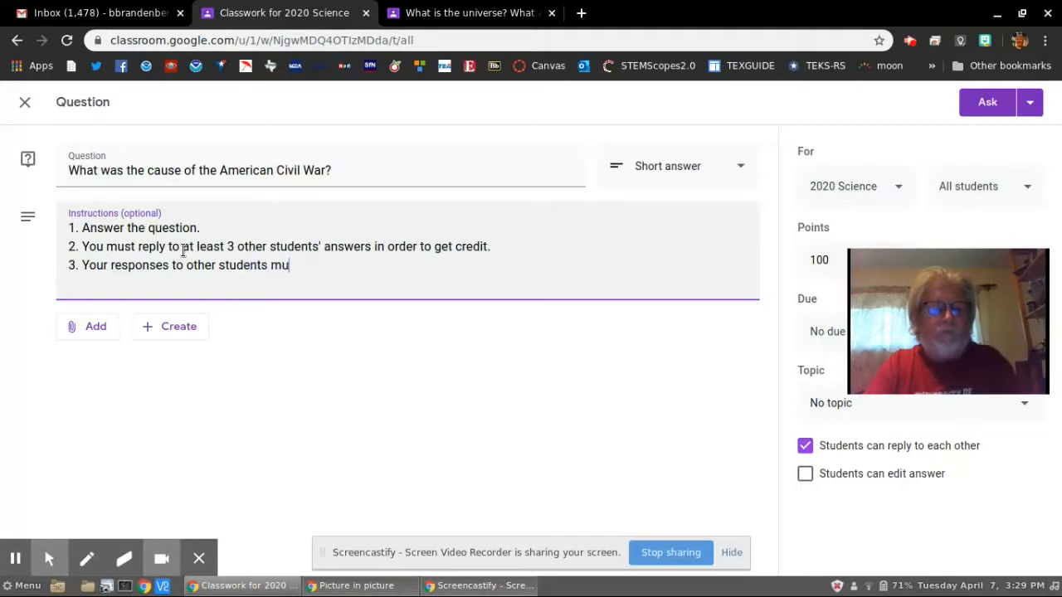
pyautogui.write('st be positi')
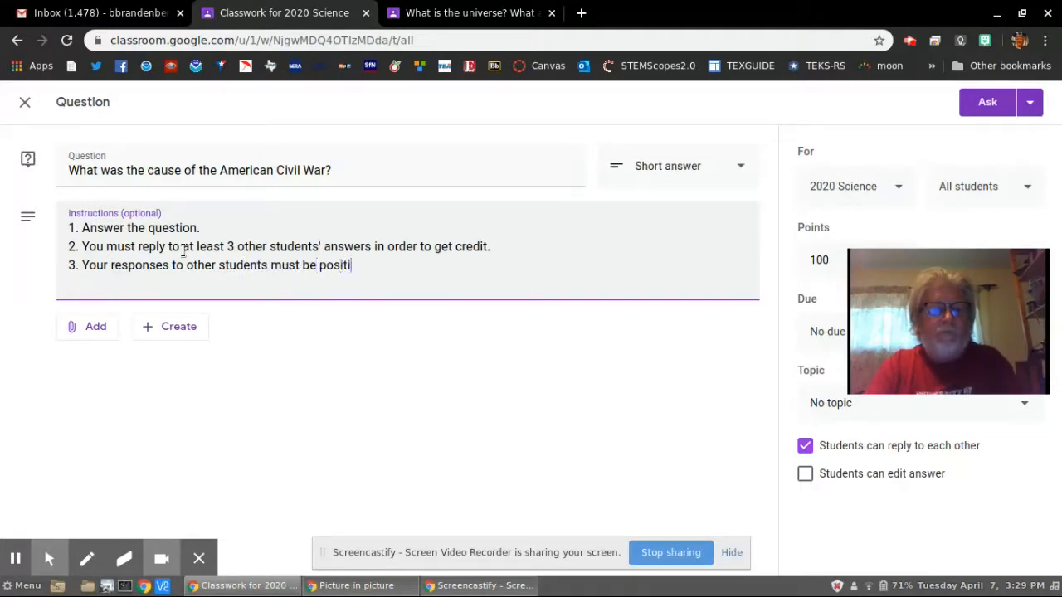
pyautogui.write('ve and appropriate.')
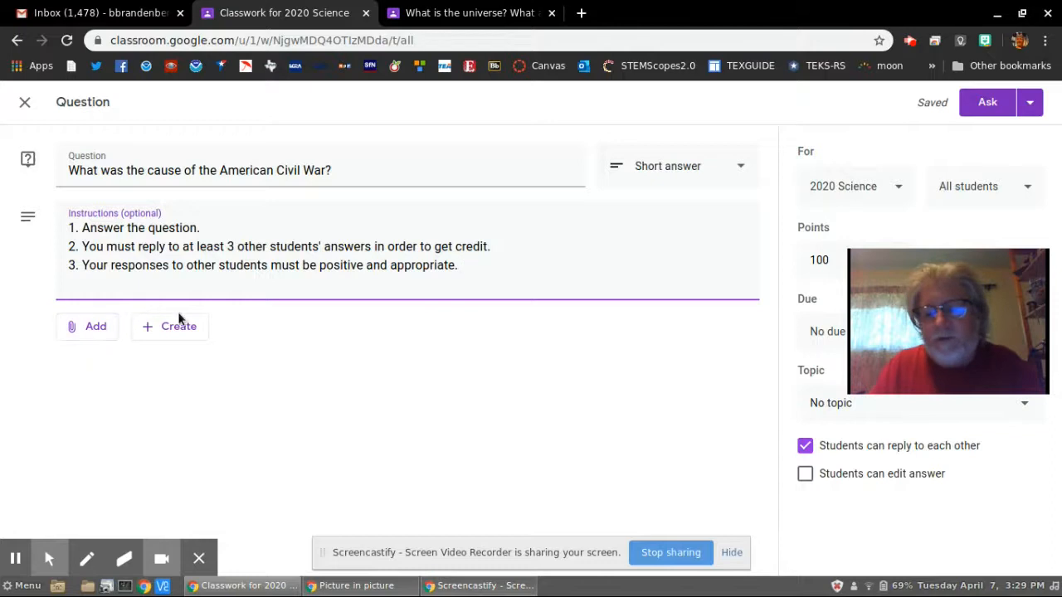
# Allow students to edit their answers to the Civil War question.
pyautogui.click(723, 556)
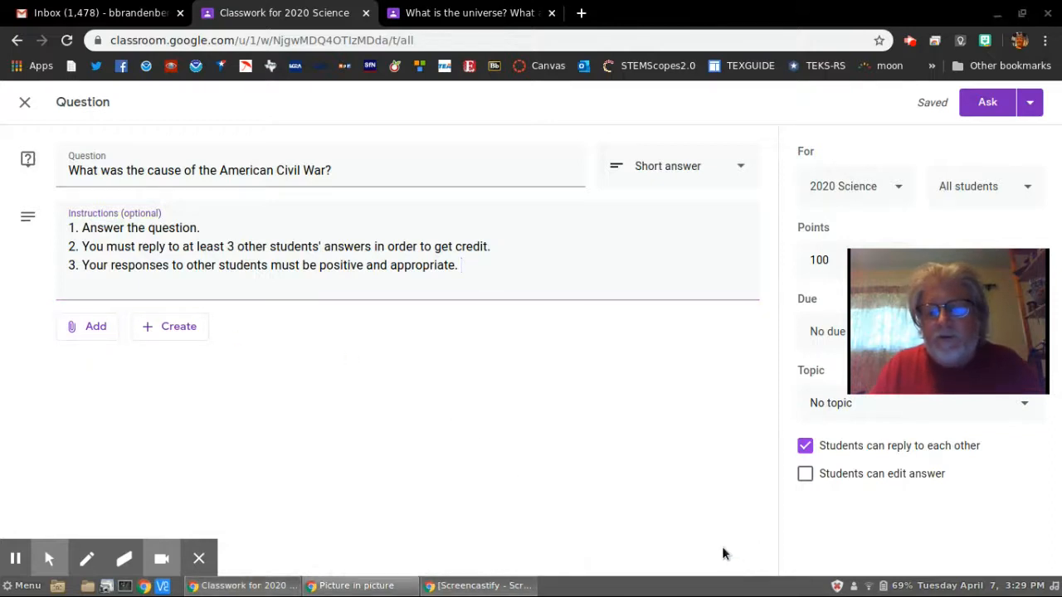
pyautogui.moveTo(899, 258); pyautogui.dragTo(505, 335)
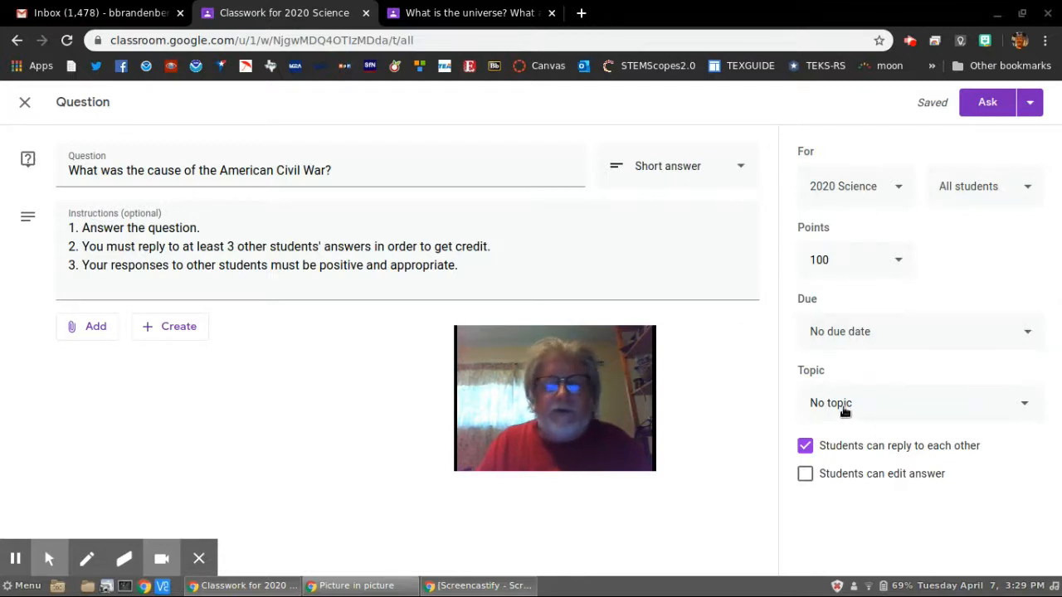
pyautogui.click(806, 476)
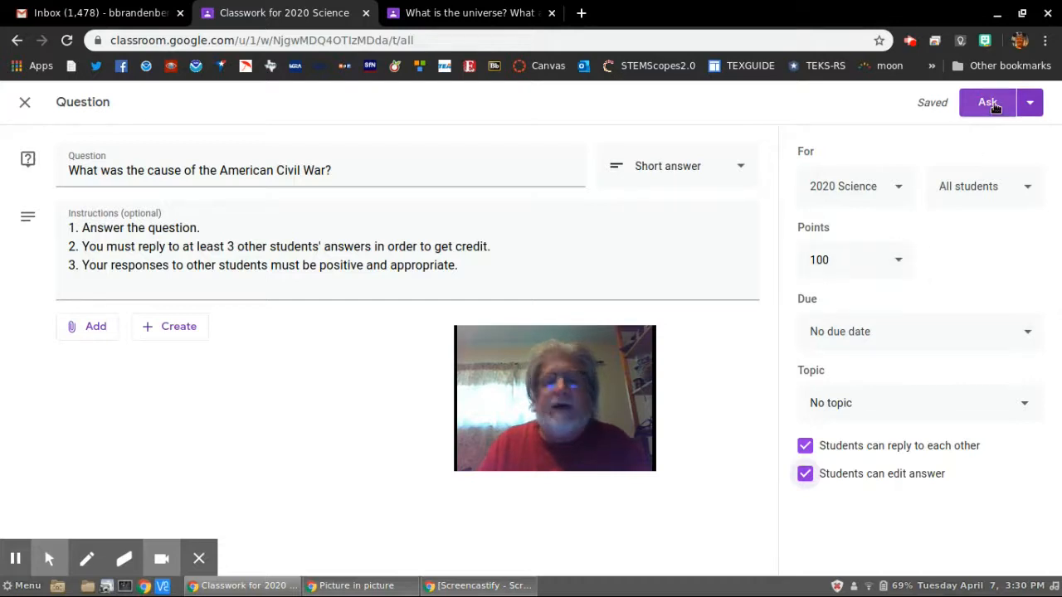
# Check the posting options and post the Civil War question to all students in 2020 Science.
pyautogui.click(1031, 103)
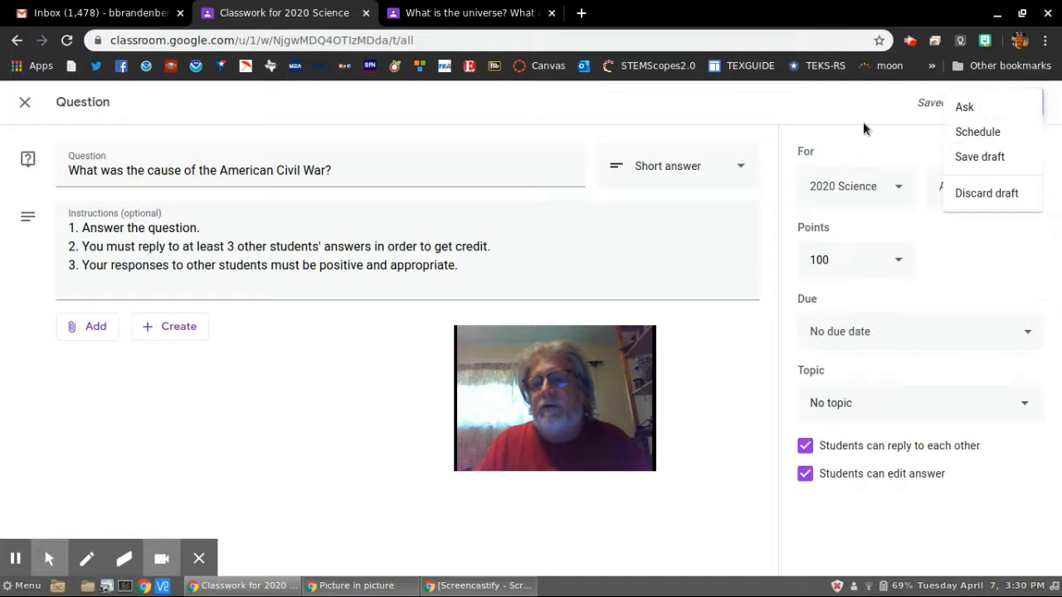
pyautogui.click(921, 110)
pyautogui.click(988, 102)
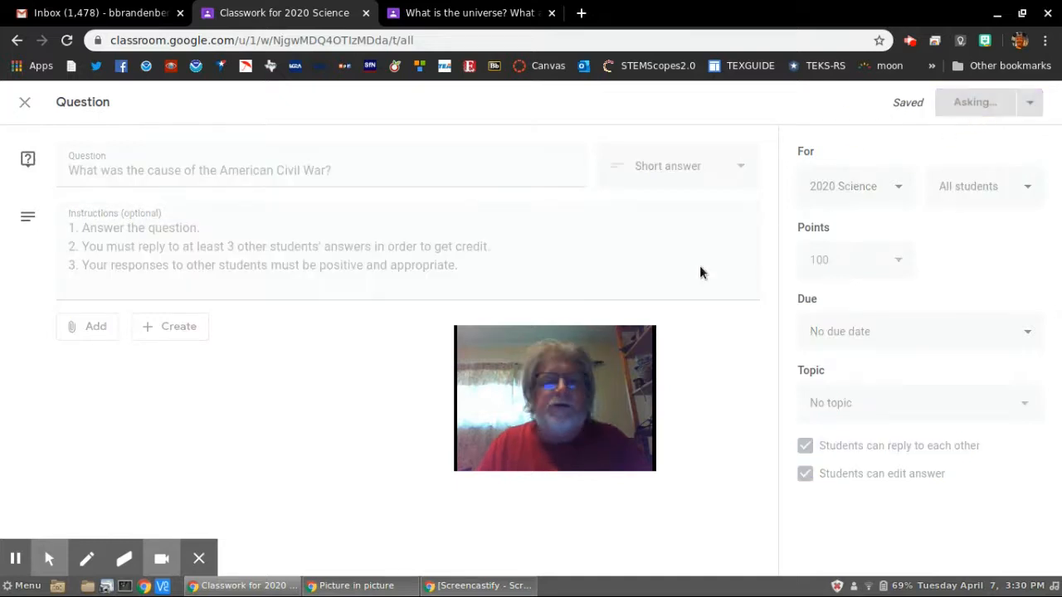
pyautogui.moveTo(621, 328); pyautogui.dragTo(1015, 141)
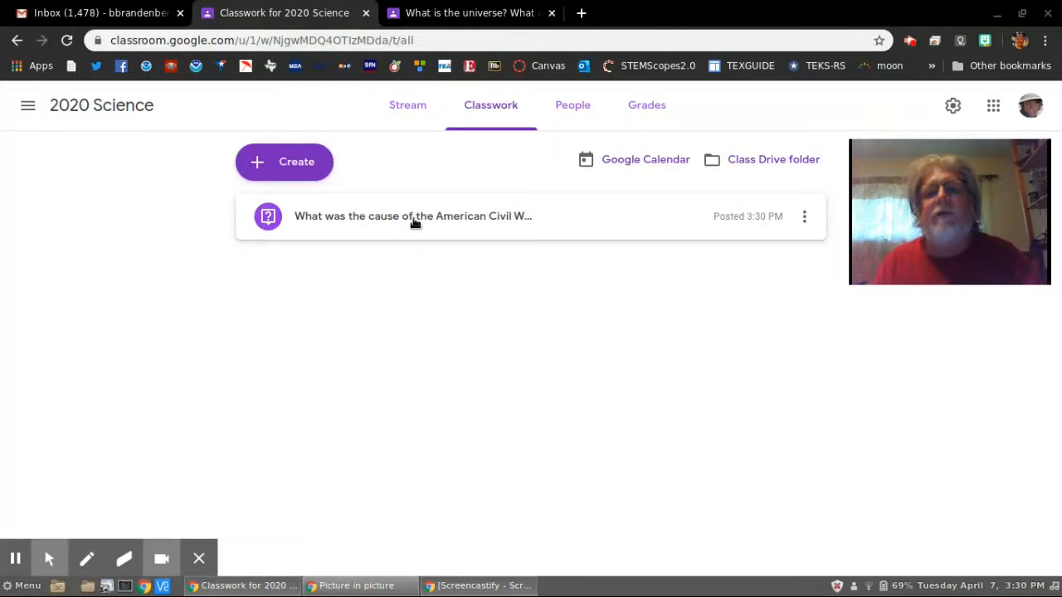
# Review the student answers and question details of "What is the universe?" in the Pre-AP 8th Grade Science class, and return to its classwork list.
pyautogui.click(489, 13)
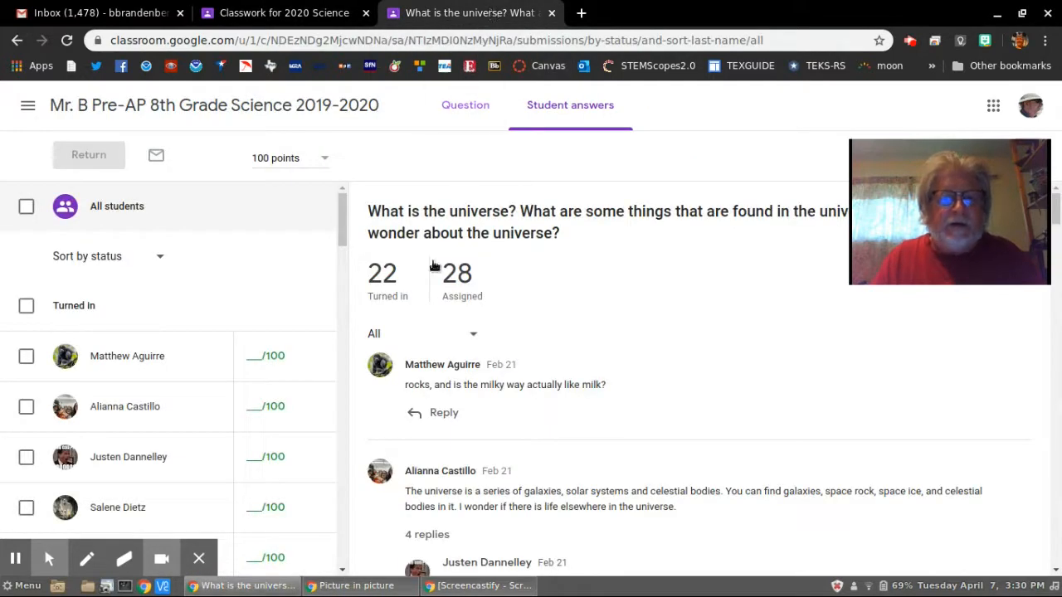
pyautogui.moveTo(950, 196)
pyautogui.moveTo(964, 157); pyautogui.dragTo(973, 246)
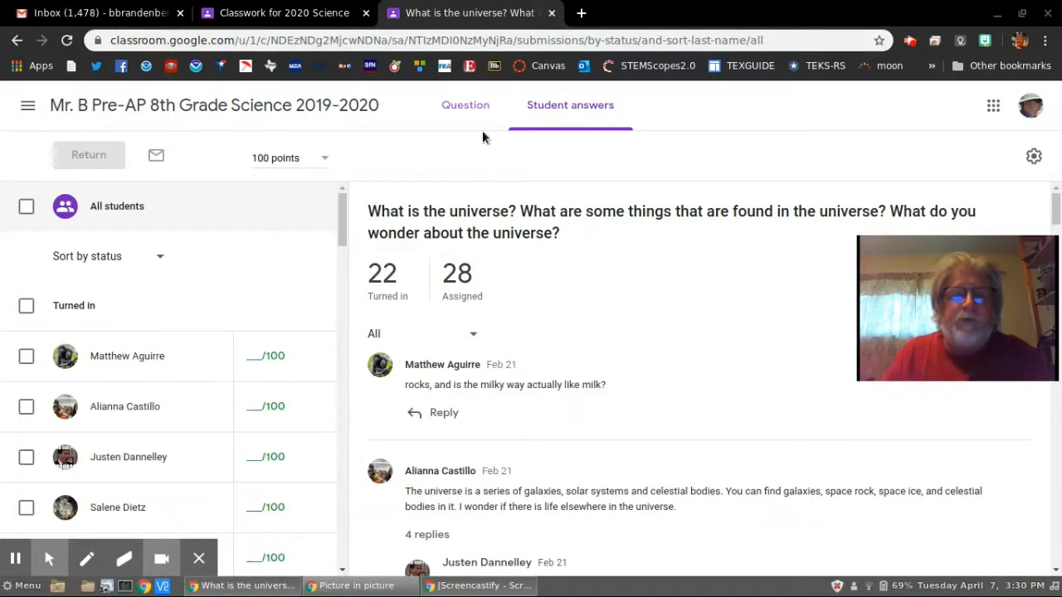
pyautogui.click(470, 109)
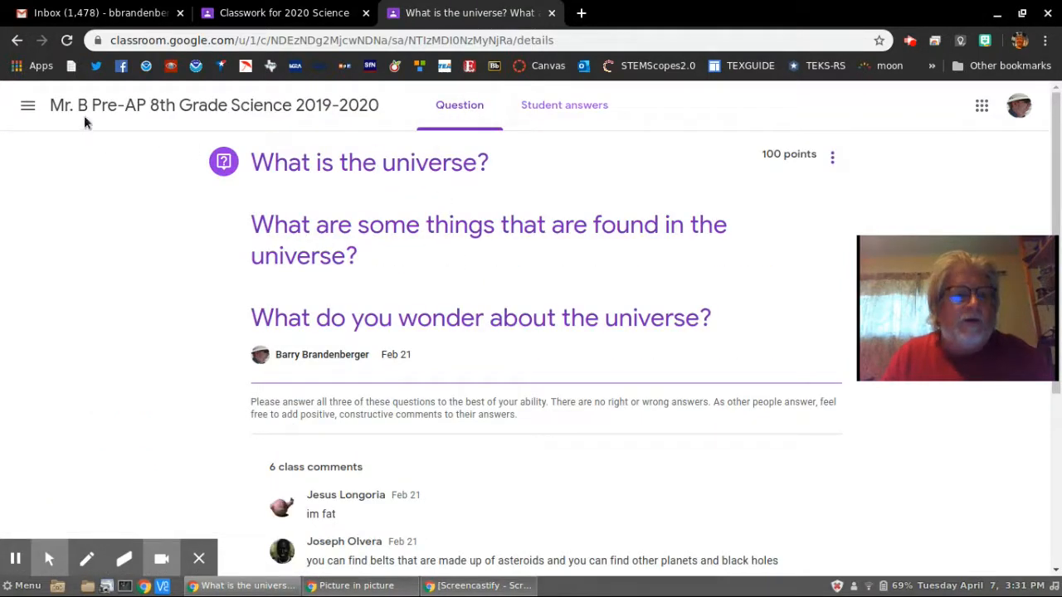
pyautogui.click(17, 41)
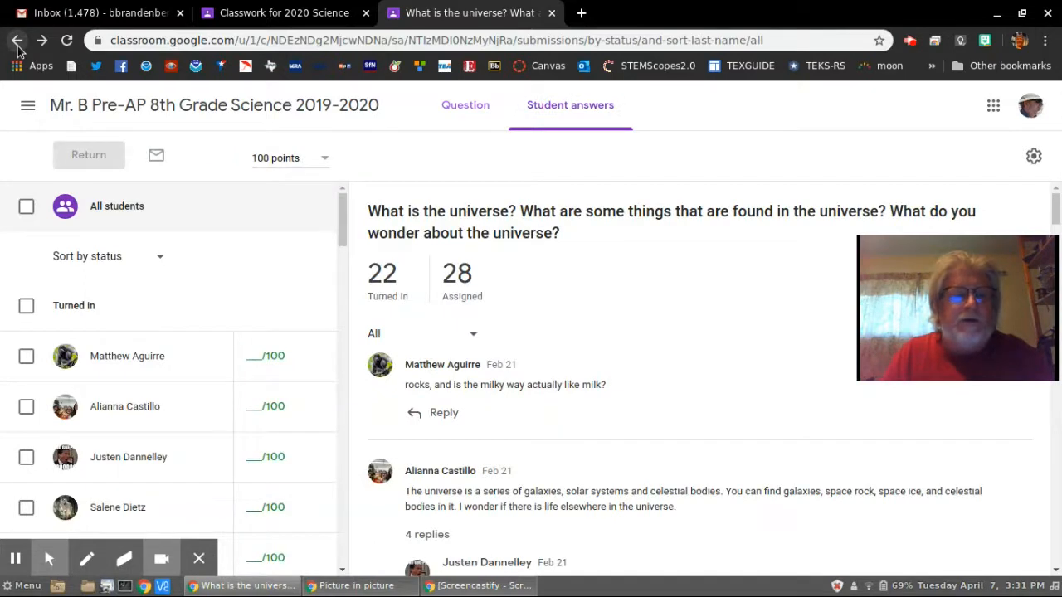
pyautogui.click(18, 42)
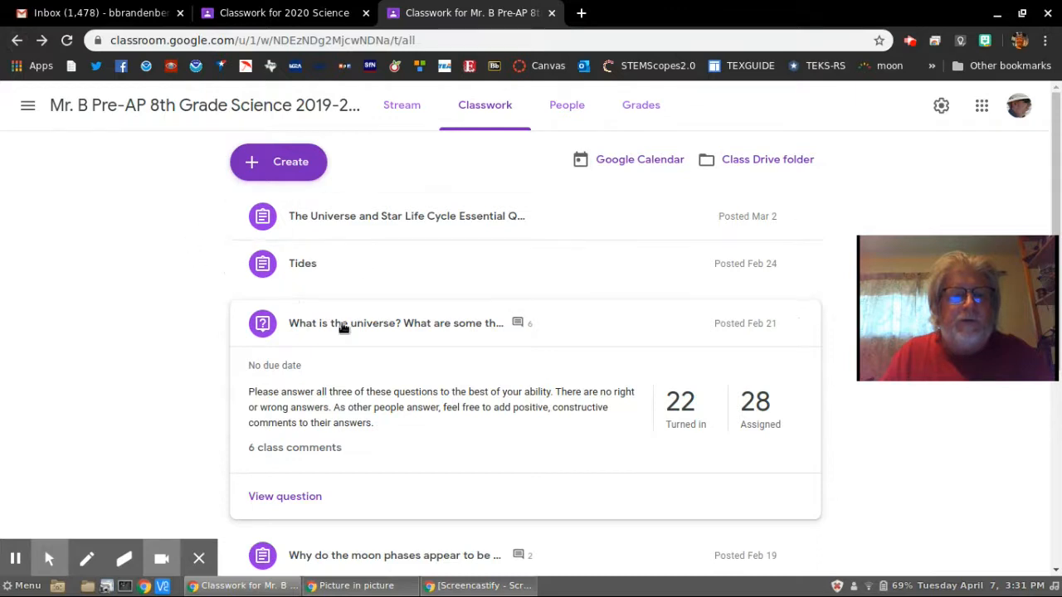
# Open the student answers for the "What is the universe?" question from the classwork list.
pyautogui.click(405, 324)
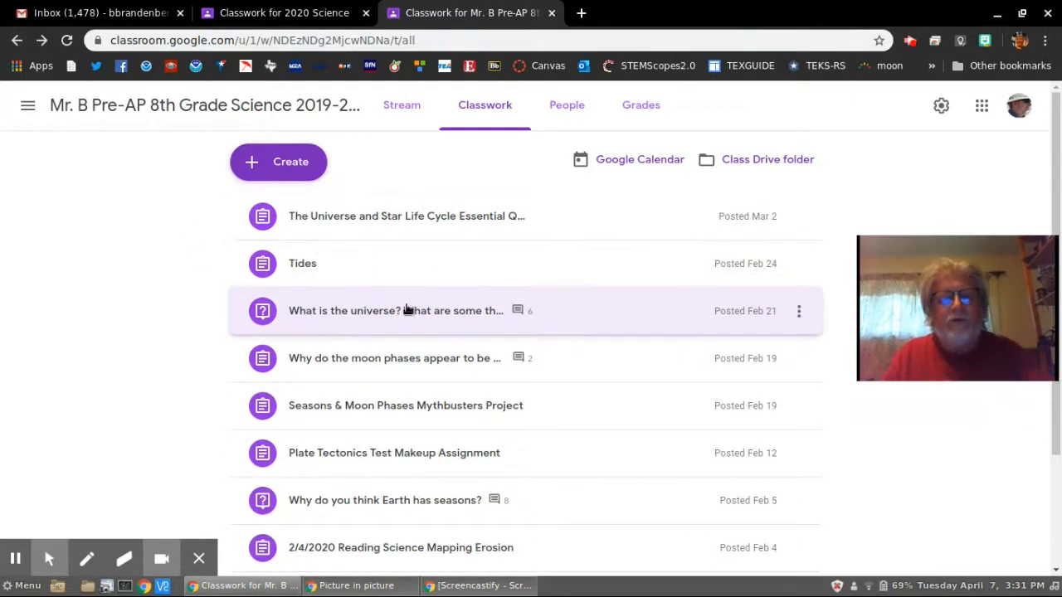
pyautogui.click(319, 318)
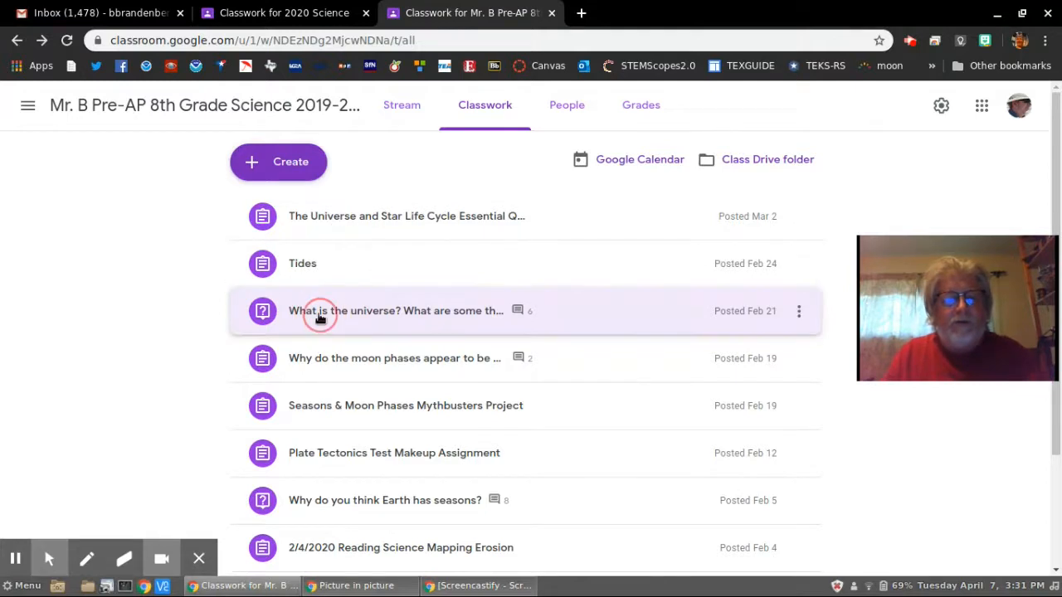
pyautogui.click(282, 498)
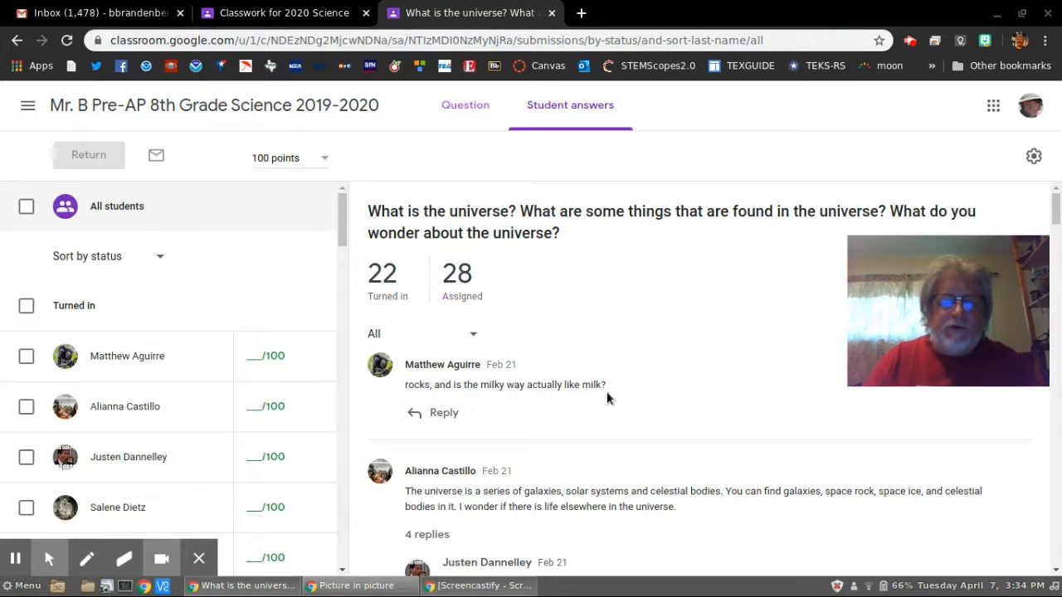
# Read the first student answers with their peer replies and start a reply to the first peer comment under the second answer.
pyautogui.scroll(-3, 476, 403)
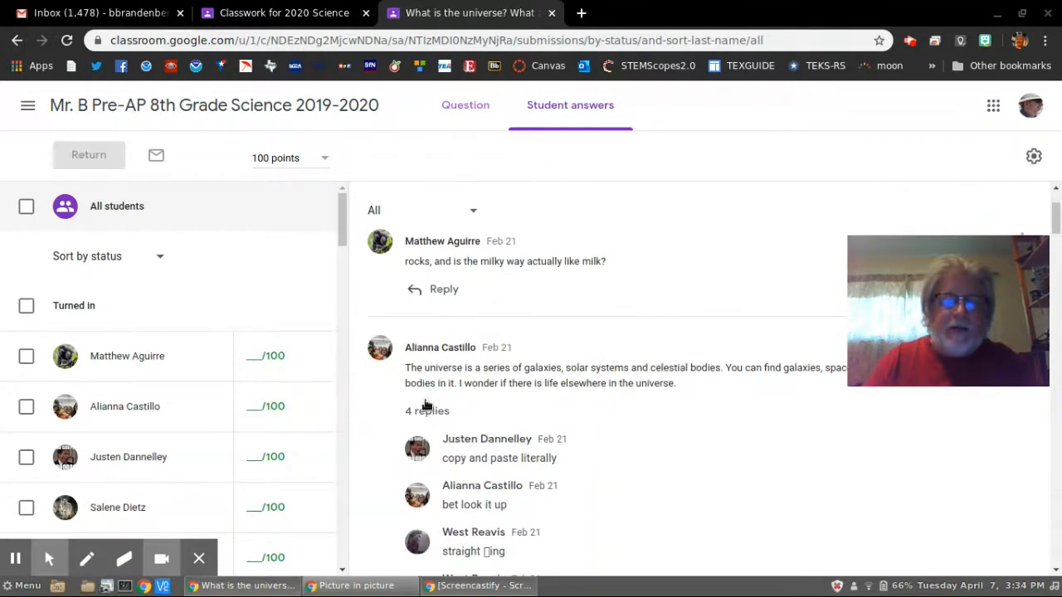
pyautogui.scroll(2, 506, 390)
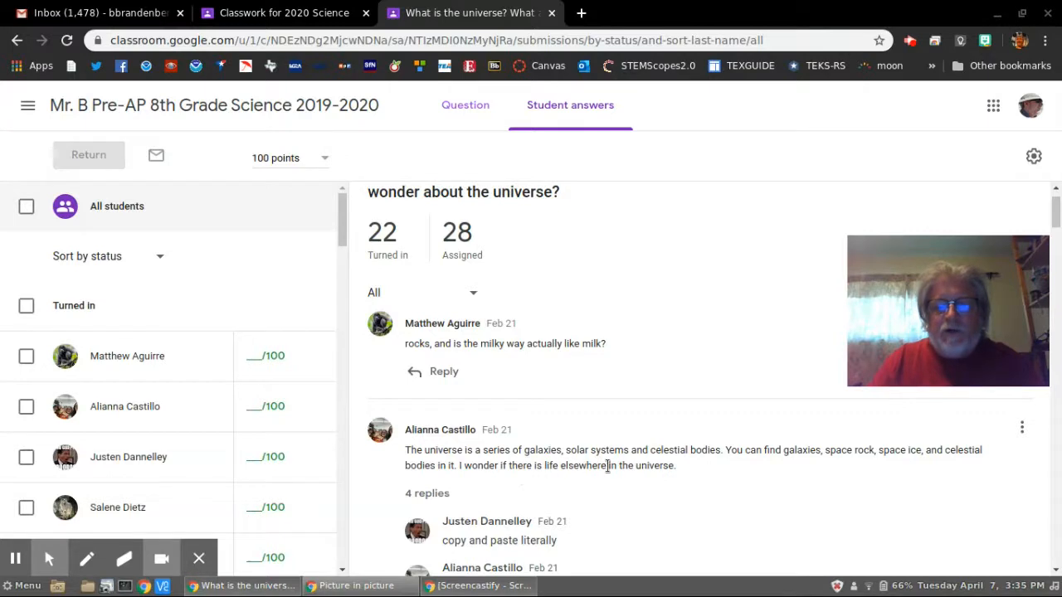
pyautogui.scroll(-2, 688, 464)
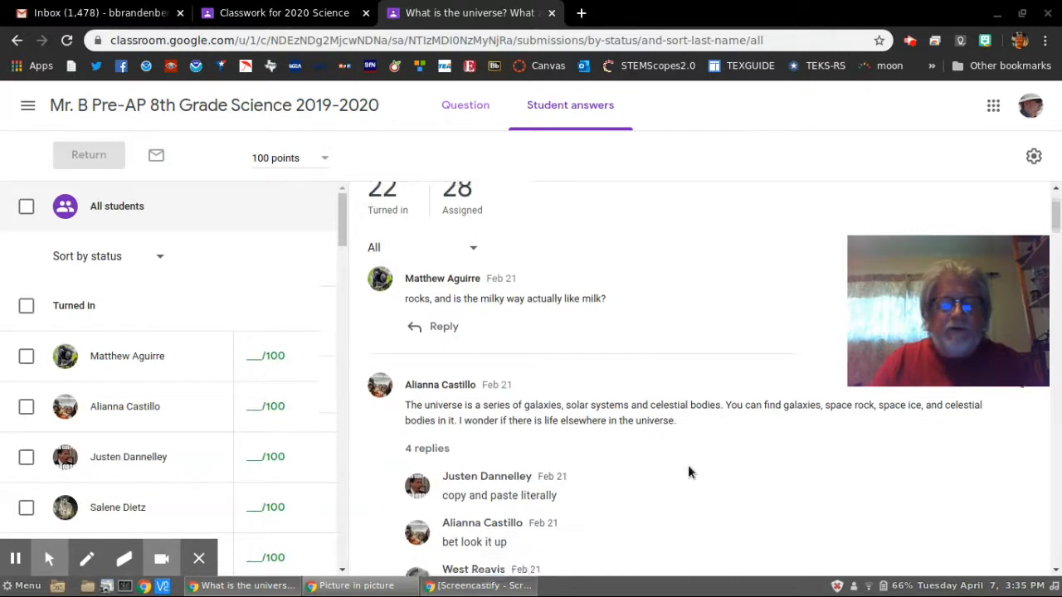
pyautogui.scroll(-2, 533, 497)
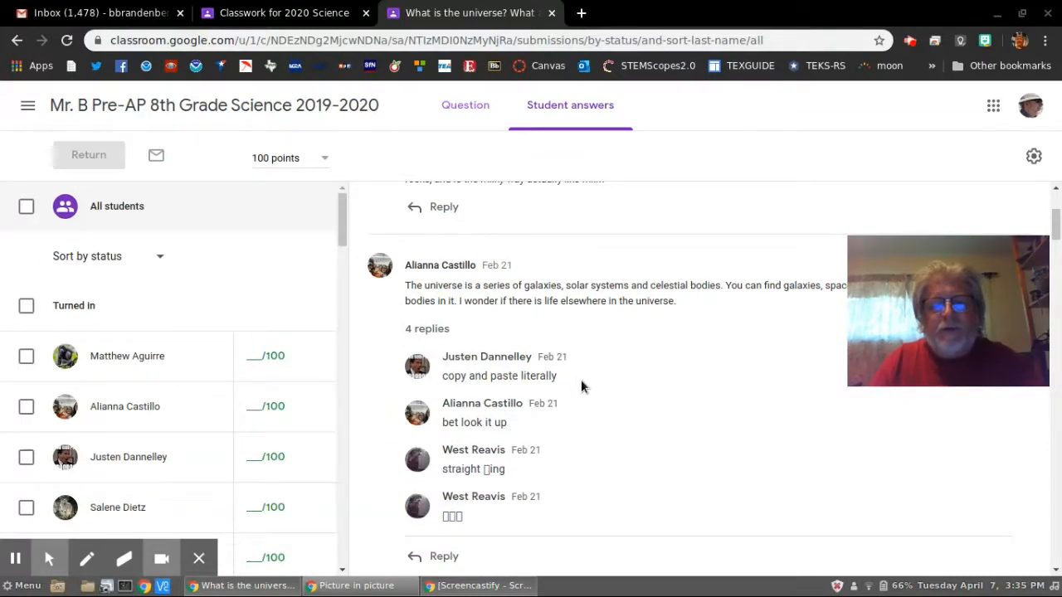
pyautogui.moveTo(933, 247); pyautogui.dragTo(897, 168)
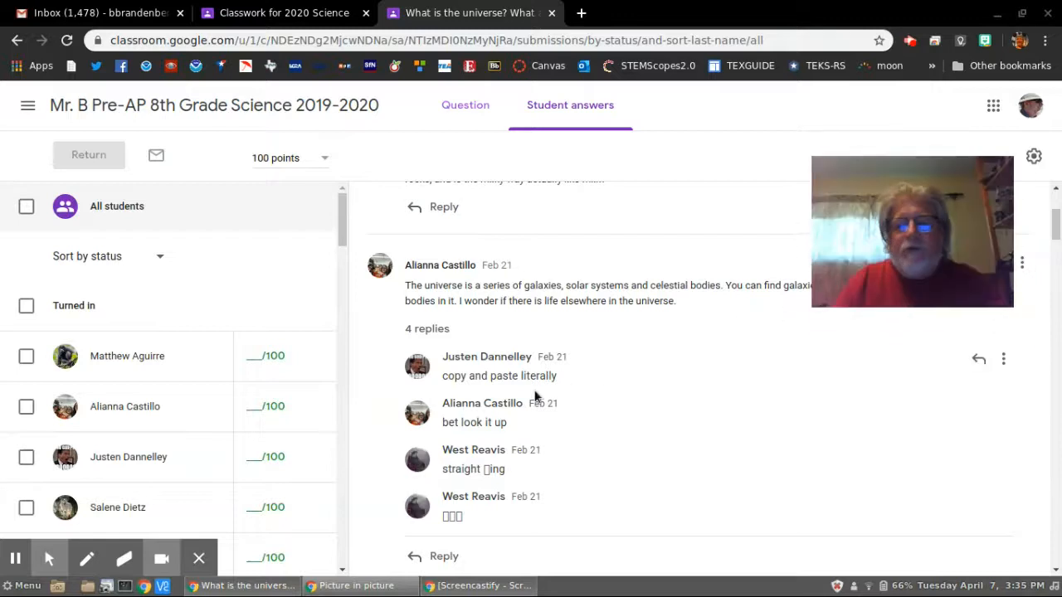
pyautogui.click(980, 359)
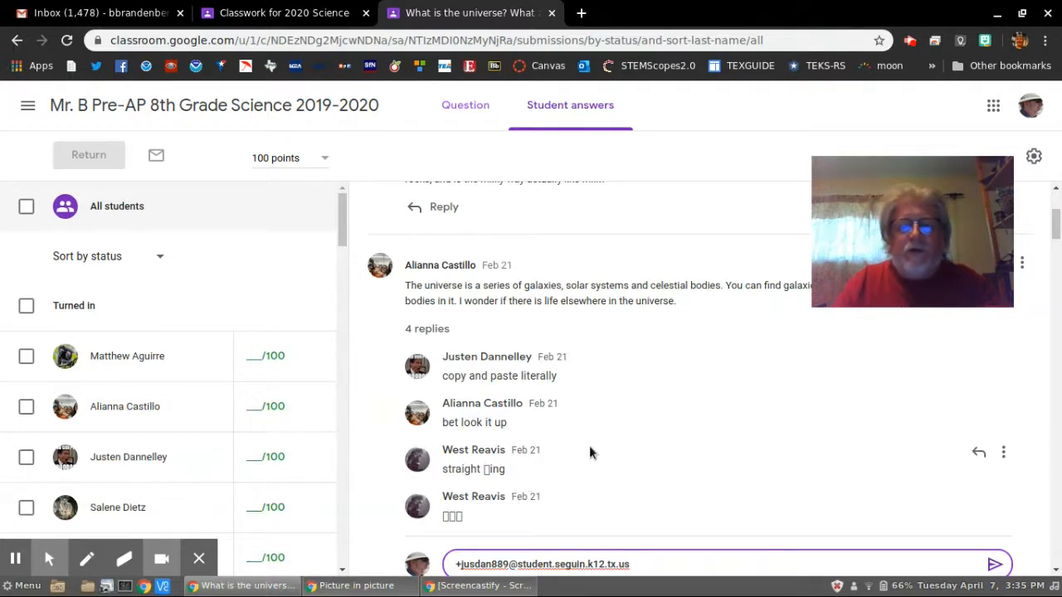
# Look through the remaining student answers and peer replies down to the students without answers, and return to the start of the list.
pyautogui.scroll(-1, 589, 452)
pyautogui.scroll(-2, 590, 453)
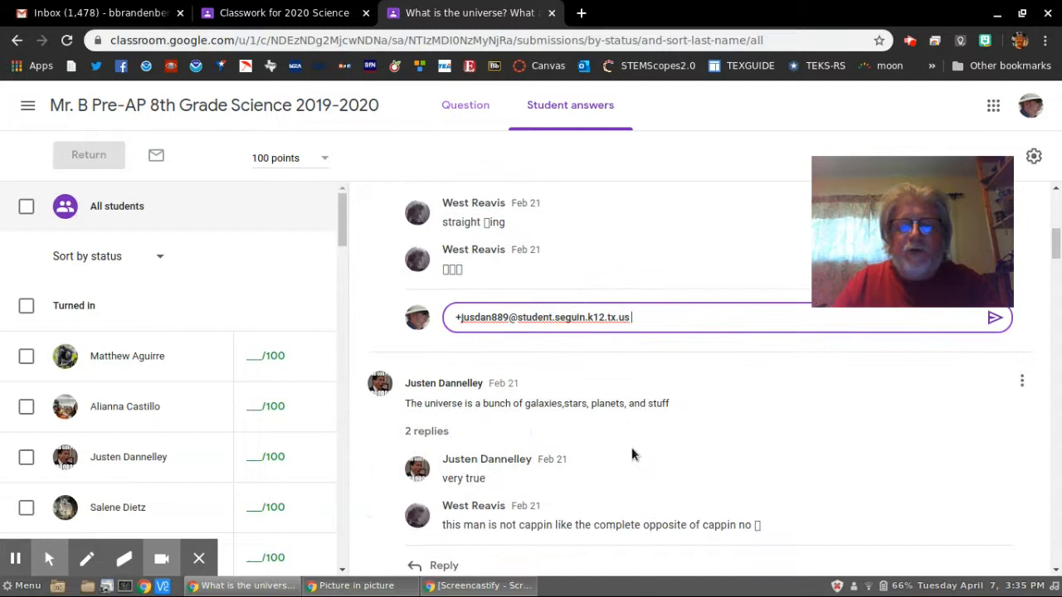
pyautogui.scroll(-2, 639, 453)
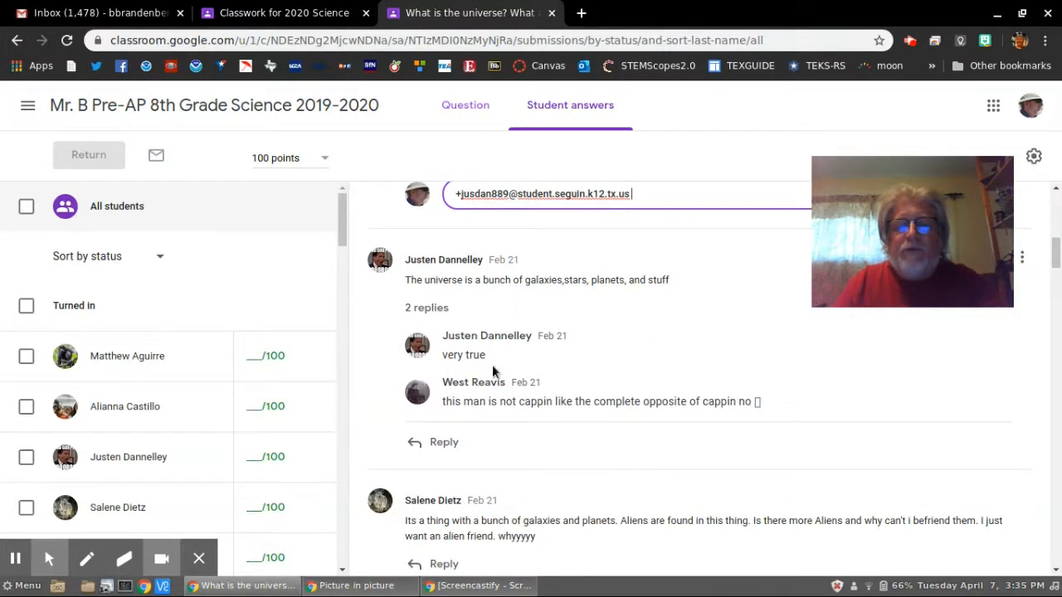
pyautogui.scroll(-2, 616, 372)
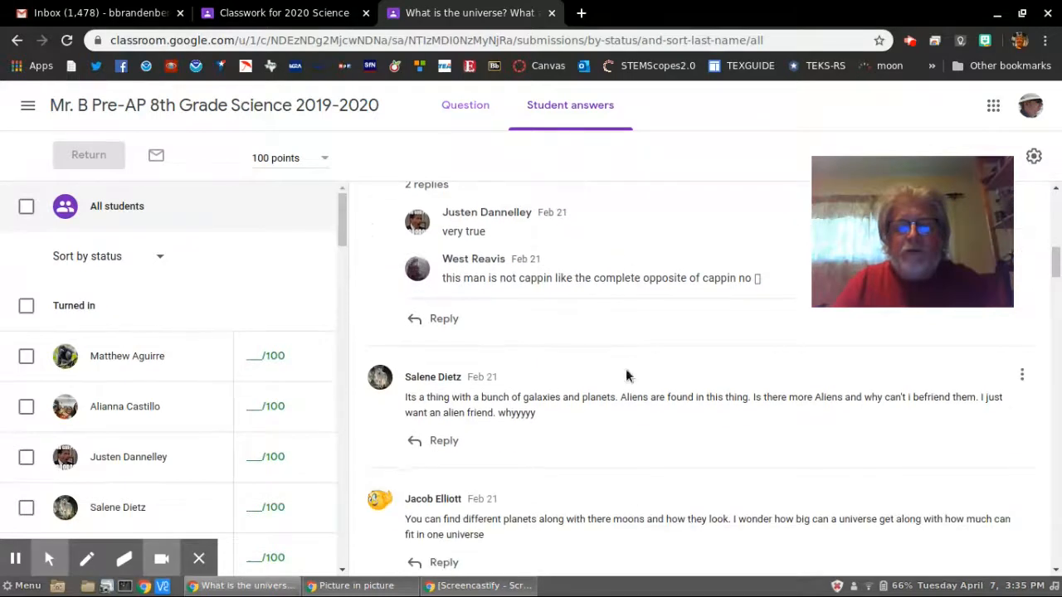
pyautogui.scroll(-6, 597, 415)
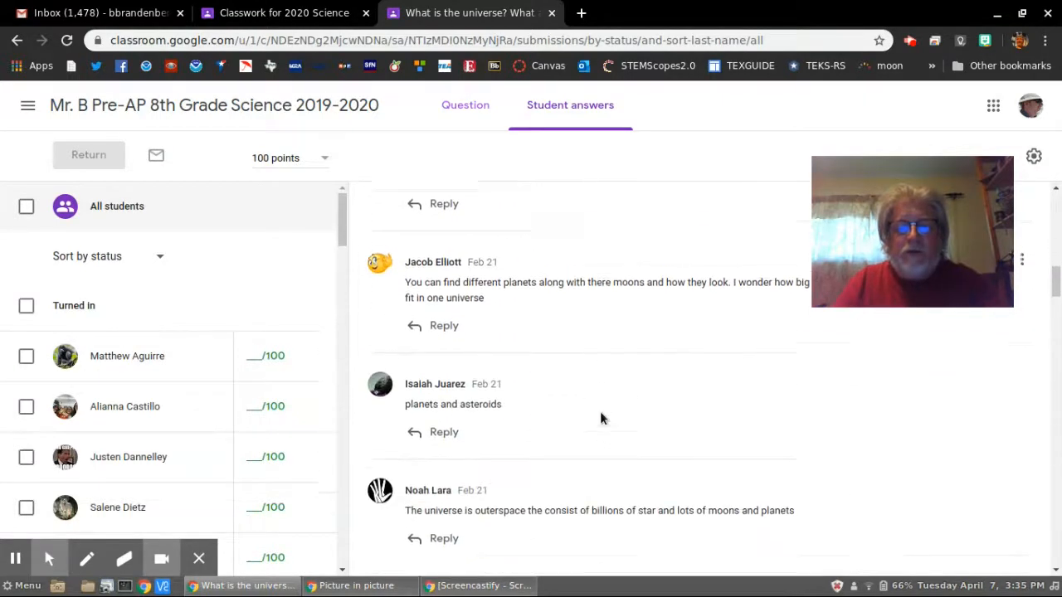
pyautogui.scroll(-7, 600, 411)
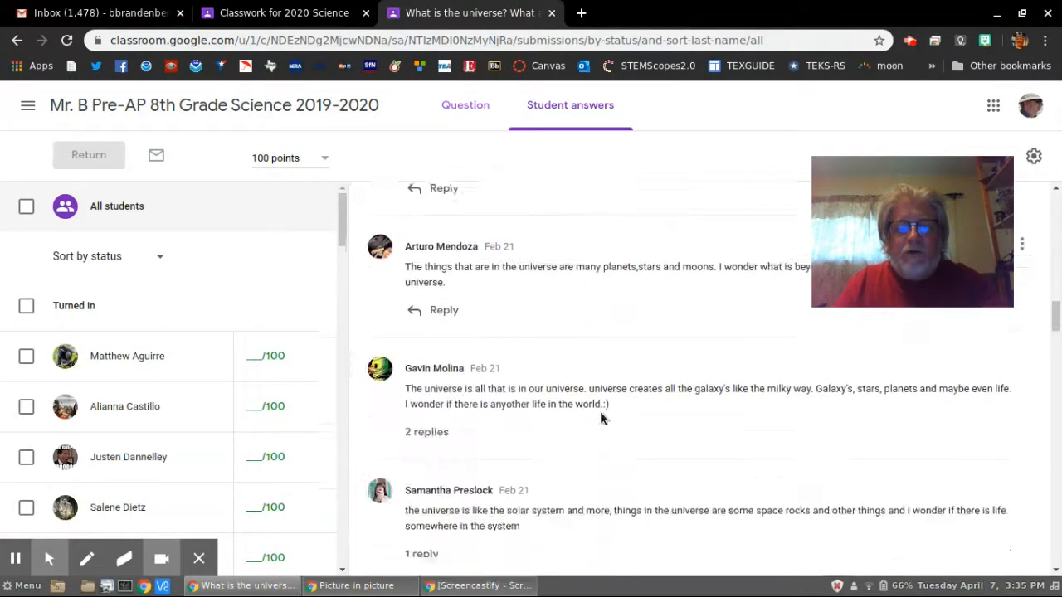
pyautogui.scroll(-8, 602, 424)
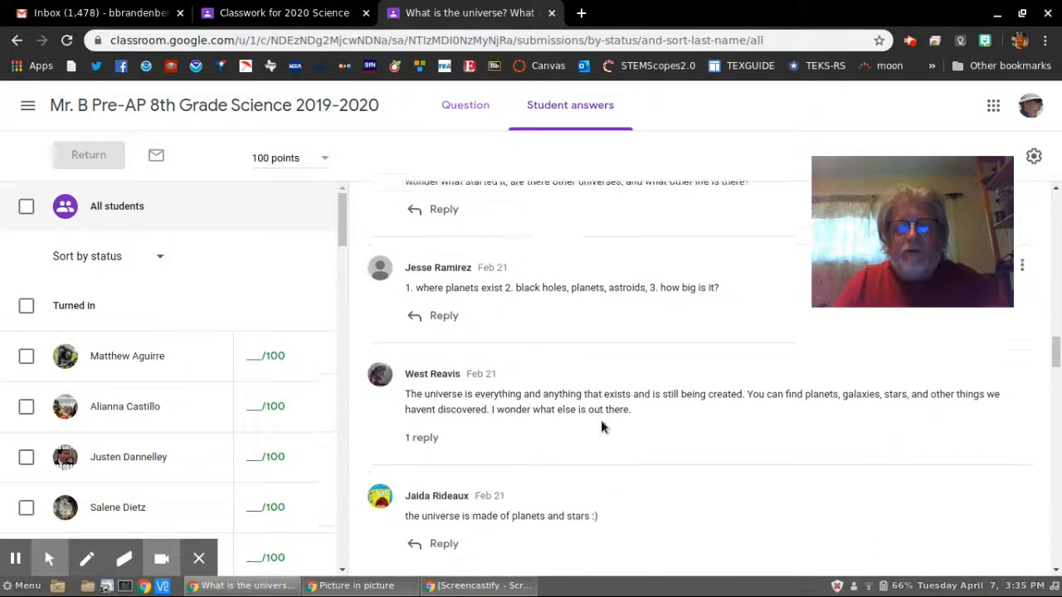
pyautogui.scroll(-7, 605, 425)
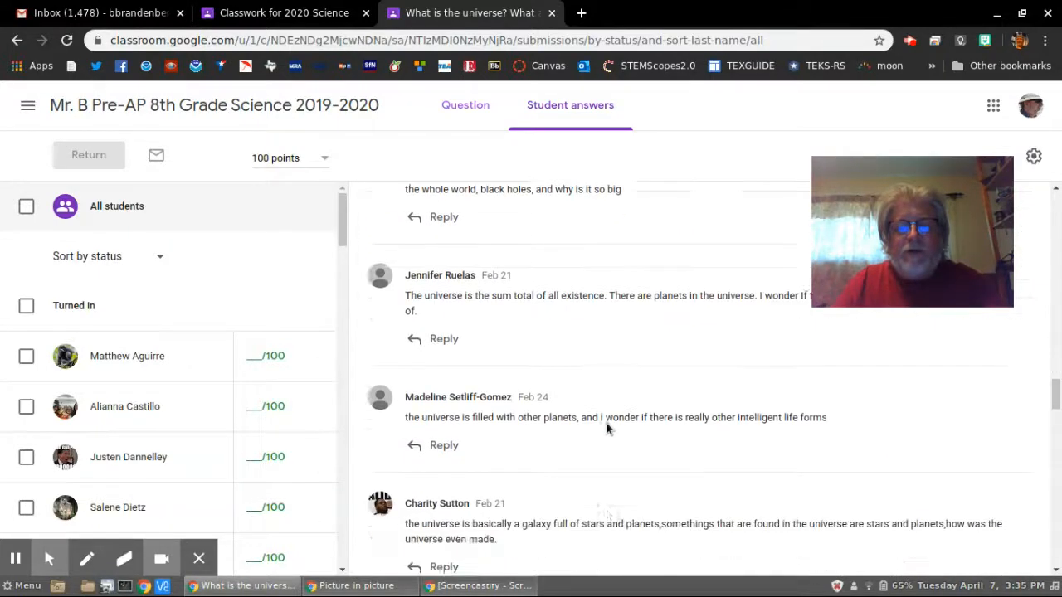
pyautogui.scroll(-5, 606, 422)
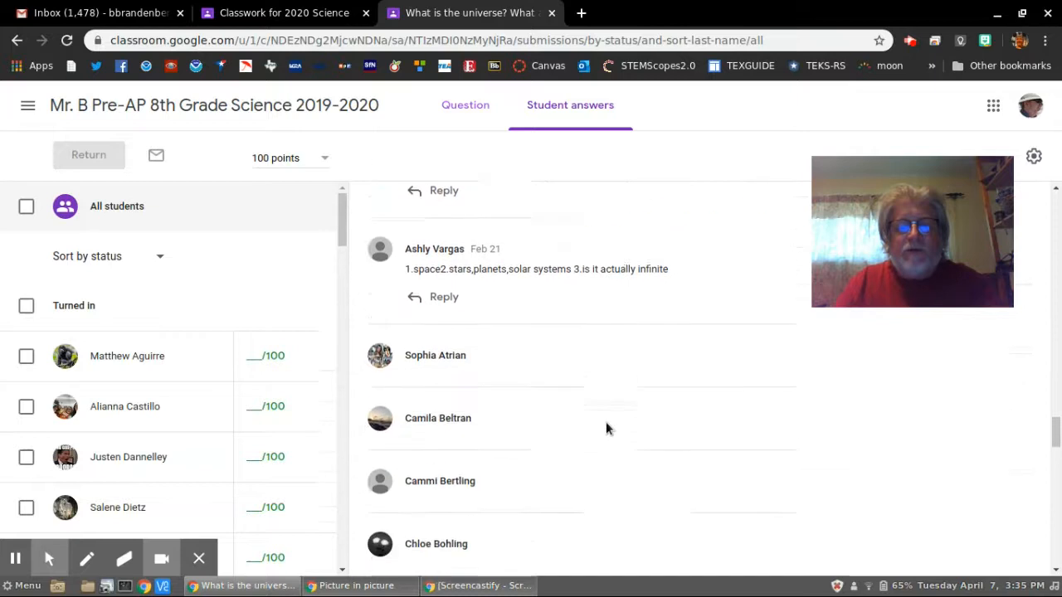
pyautogui.scroll(6, 616, 415)
pyautogui.scroll(18, 645, 383)
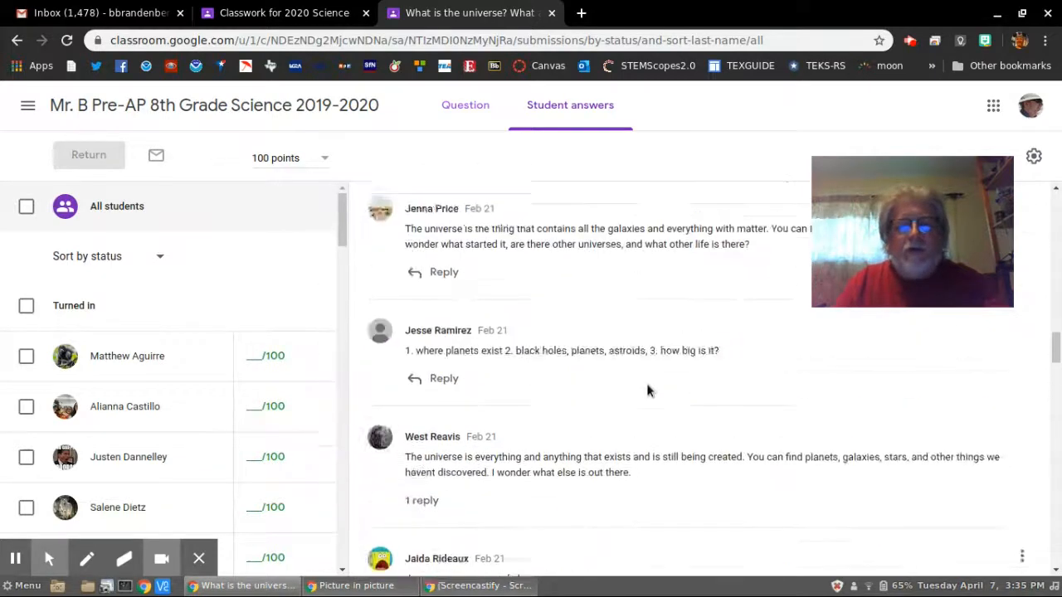
pyautogui.moveTo(1051, 297); pyautogui.dragTo(1049, 211)
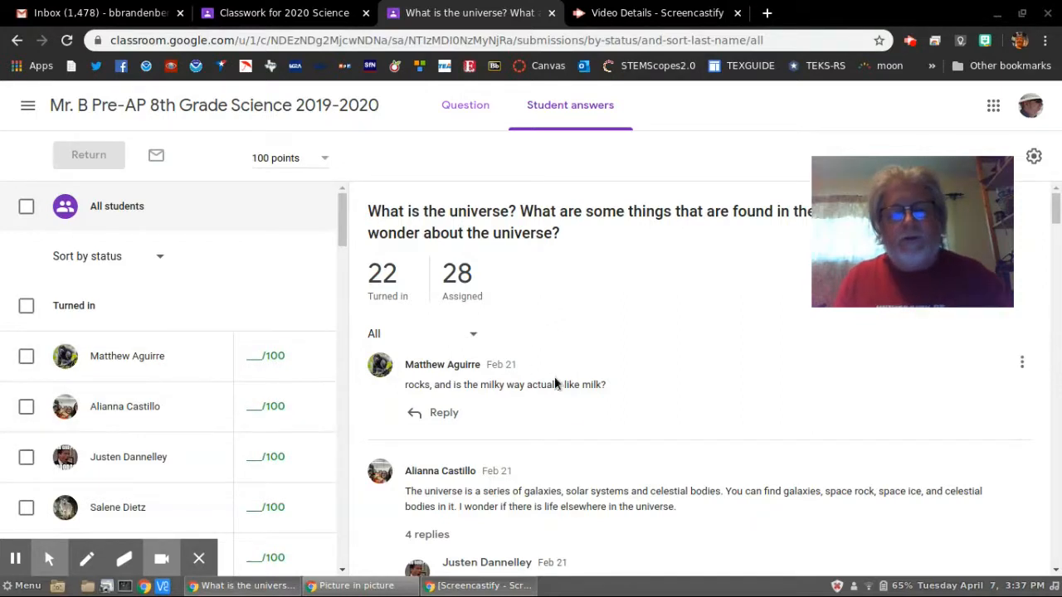
# View the first student's individual answer and grade entry, and return to the combined list filtered to turned-in answers.
pyautogui.click(242, 362)
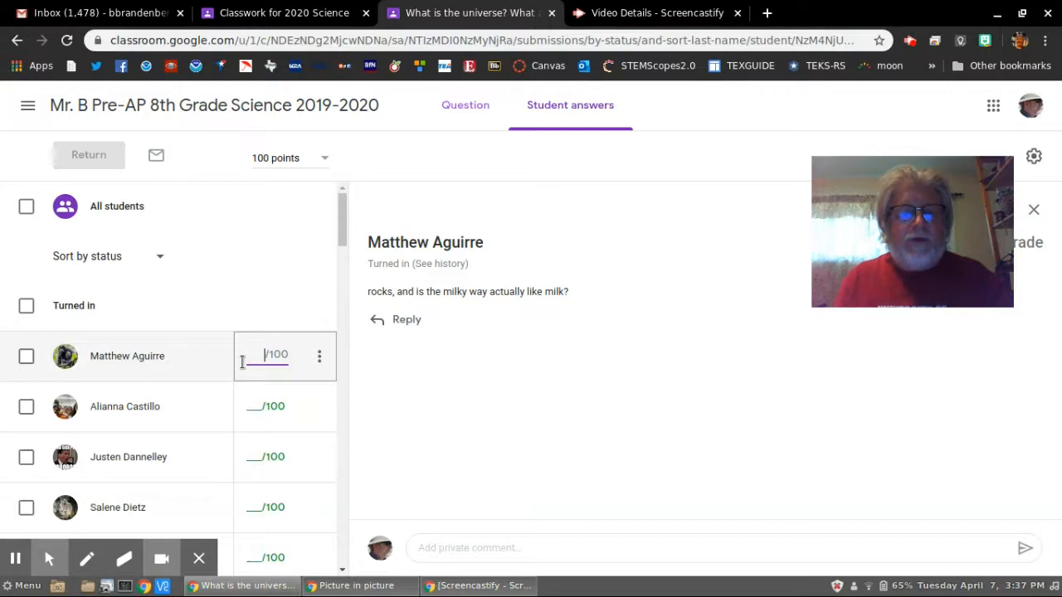
pyautogui.click(251, 411)
pyautogui.click(257, 360)
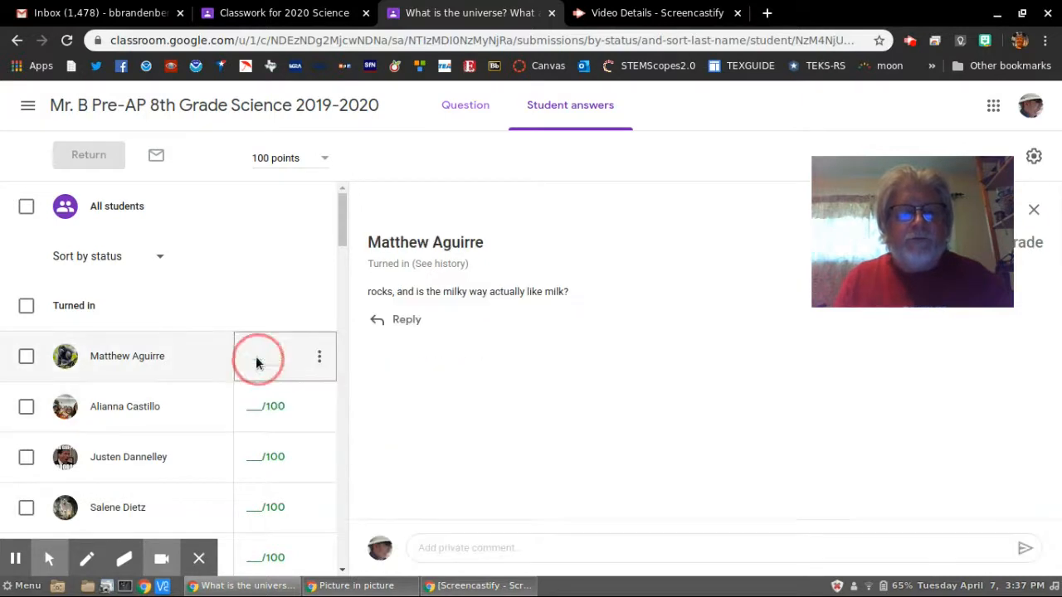
pyautogui.click(250, 293)
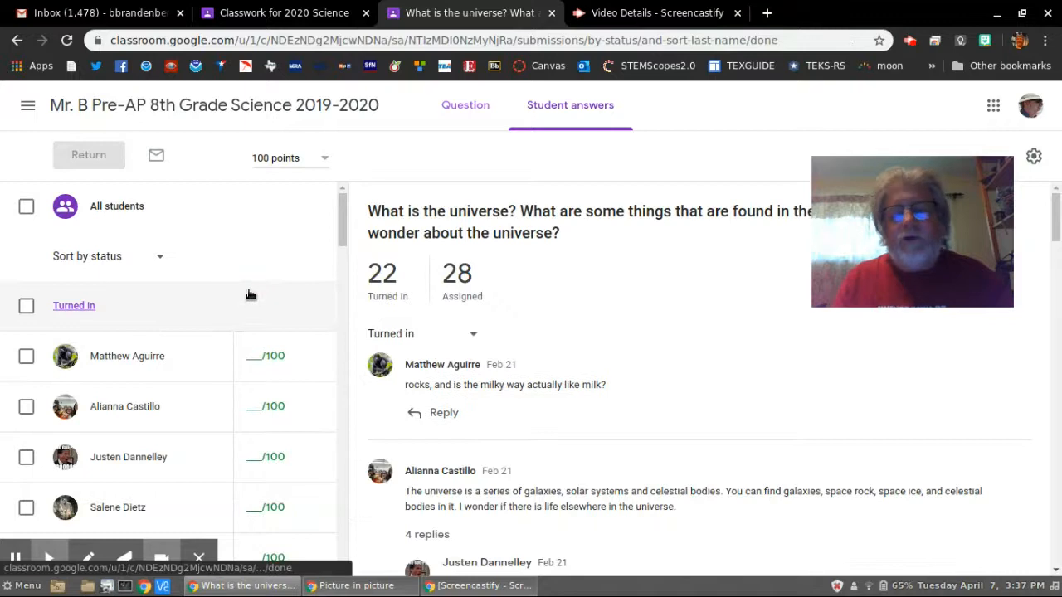